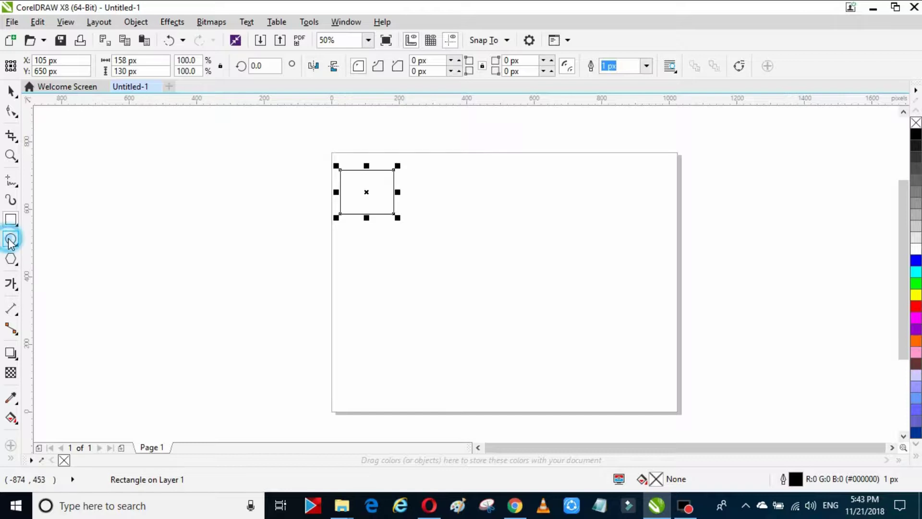
Draw an ellipse about 139 by 135 px over the rectangle's lower-right corner and weld the two shapes together.
{"action": "left_click", "coordinate": [11, 240]}
{"action": "left_click_drag", "start_coordinate": [367, 192], "coordinate": [415, 238]}
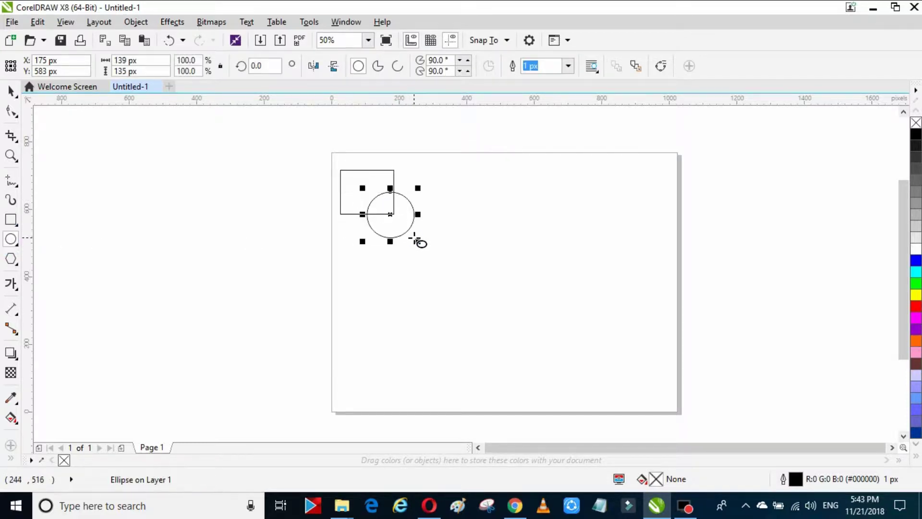
{"action": "left_click", "coordinate": [11, 90]}
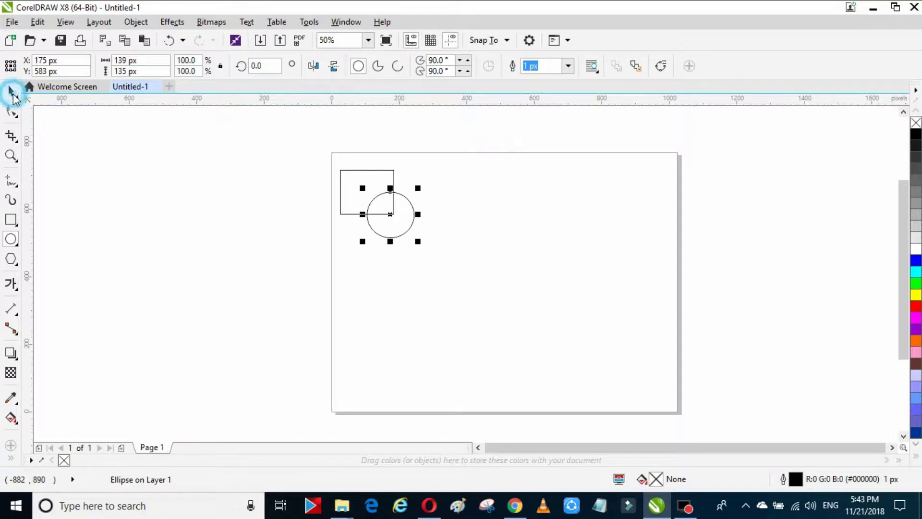
{"action": "left_click_drag", "start_coordinate": [334, 160], "coordinate": [432, 246]}
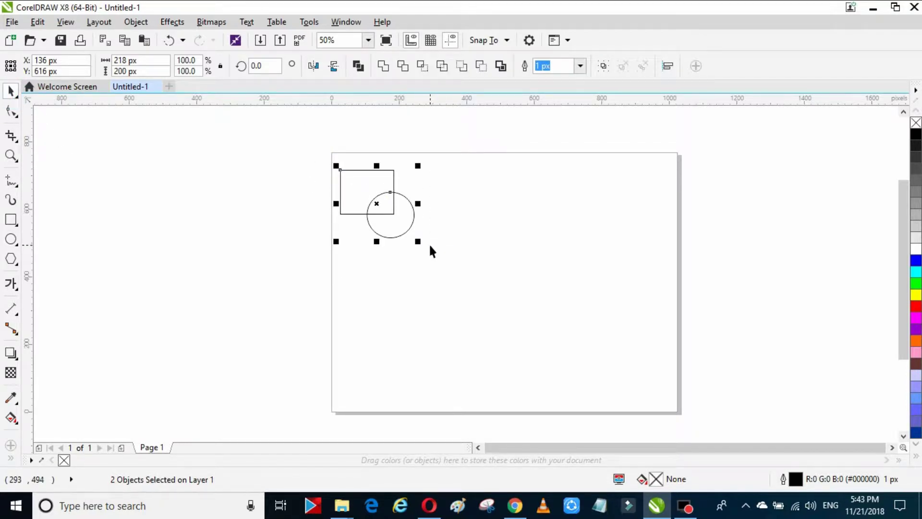
{"action": "left_click", "coordinate": [383, 65]}
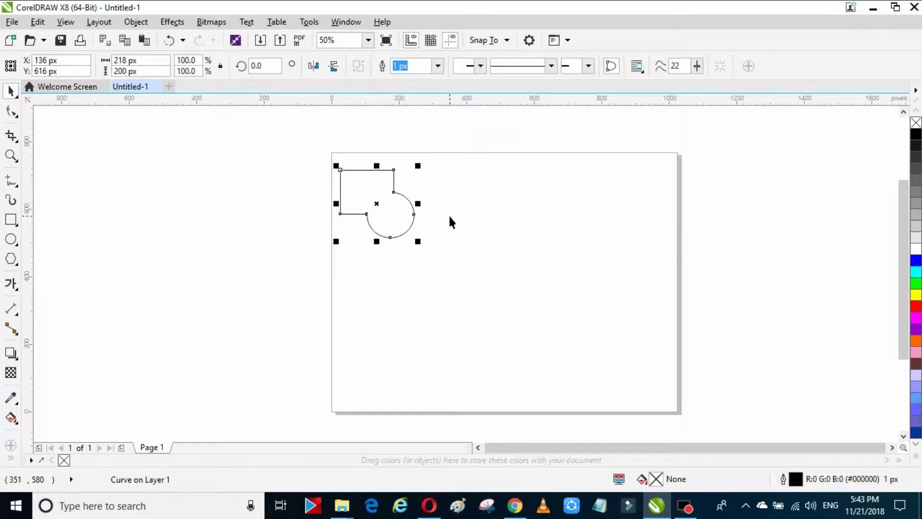
{"action": "left_click", "coordinate": [292, 262]}
Draw a rectangle about 154 by 144 px beside the welded shape, with an ellipse about 133 by 142 px overlapping its lower-right corner.
{"action": "left_click", "coordinate": [11, 219]}
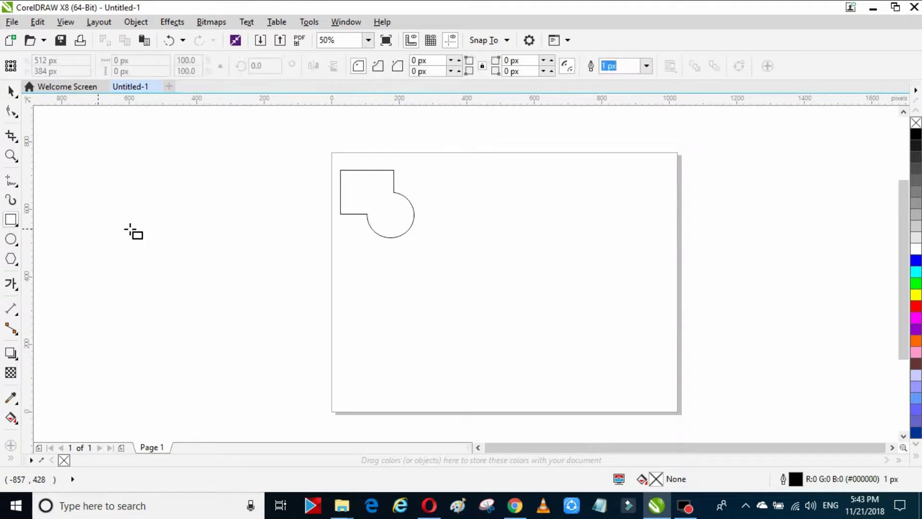
{"action": "left_click_drag", "start_coordinate": [419, 168], "coordinate": [473, 217]}
{"action": "left_click", "coordinate": [11, 239]}
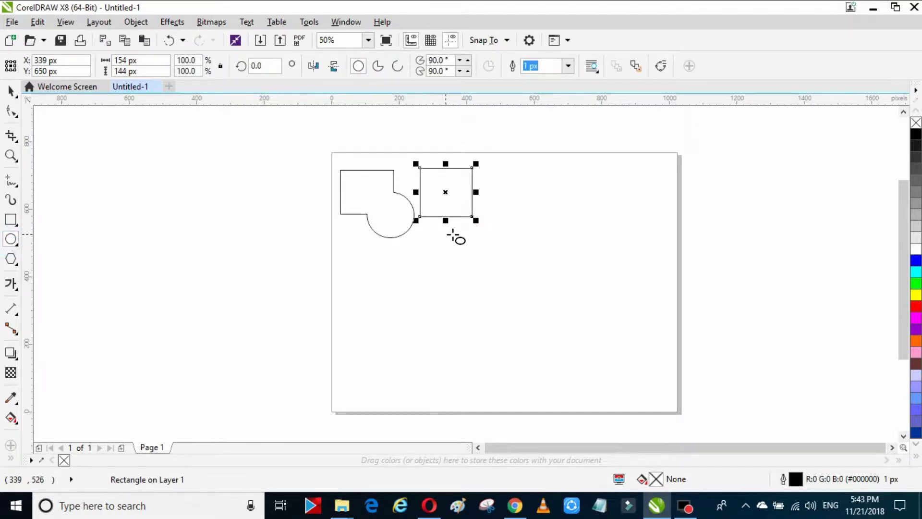
{"action": "left_click_drag", "start_coordinate": [446, 192], "coordinate": [495, 243]}
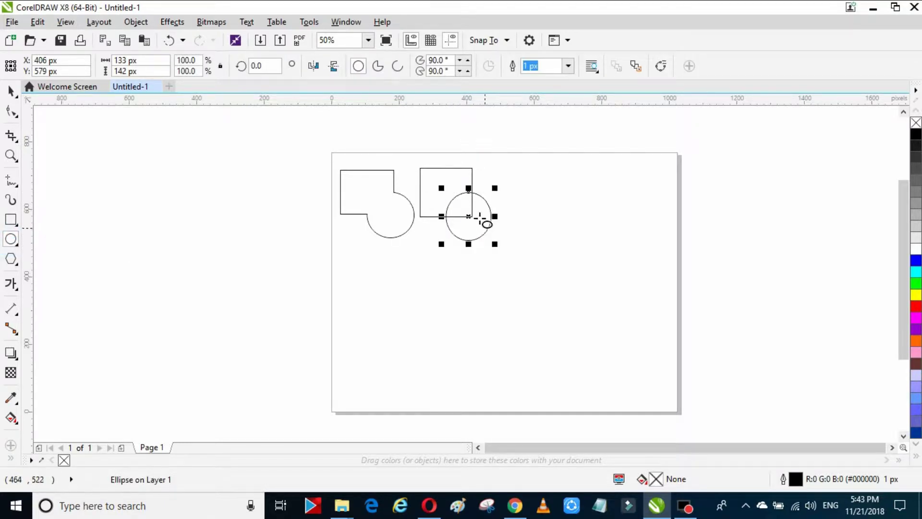
Trim the second rectangle with the ellipse that overlaps it, then deselect.
{"action": "left_click", "coordinate": [10, 90]}
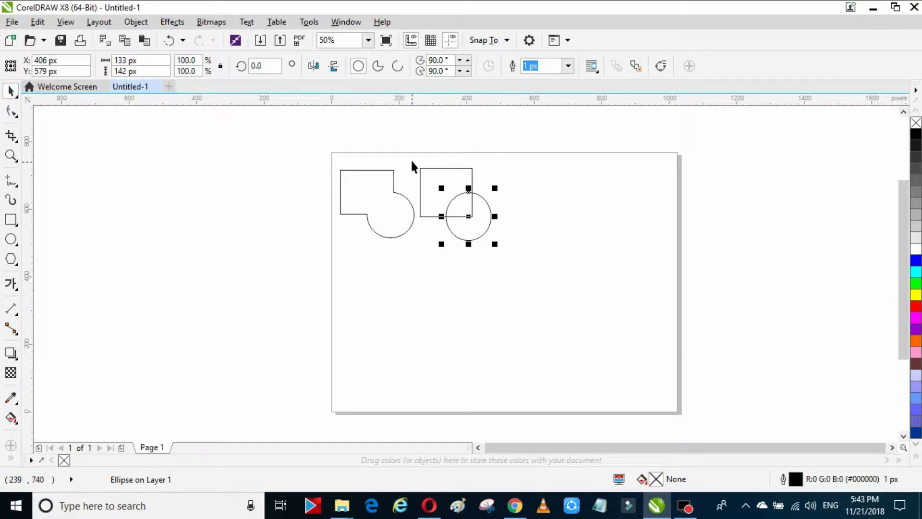
{"action": "left_click_drag", "start_coordinate": [415, 161], "coordinate": [510, 252]}
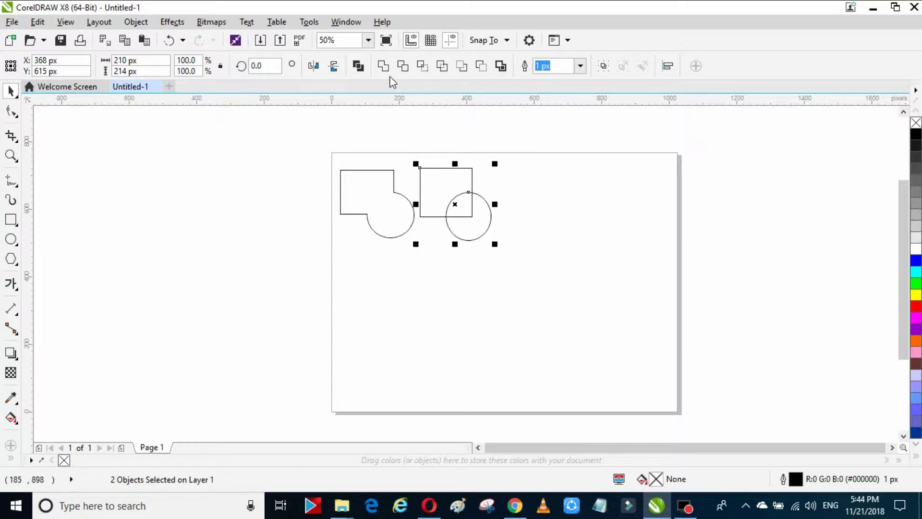
{"action": "left_click", "coordinate": [403, 66]}
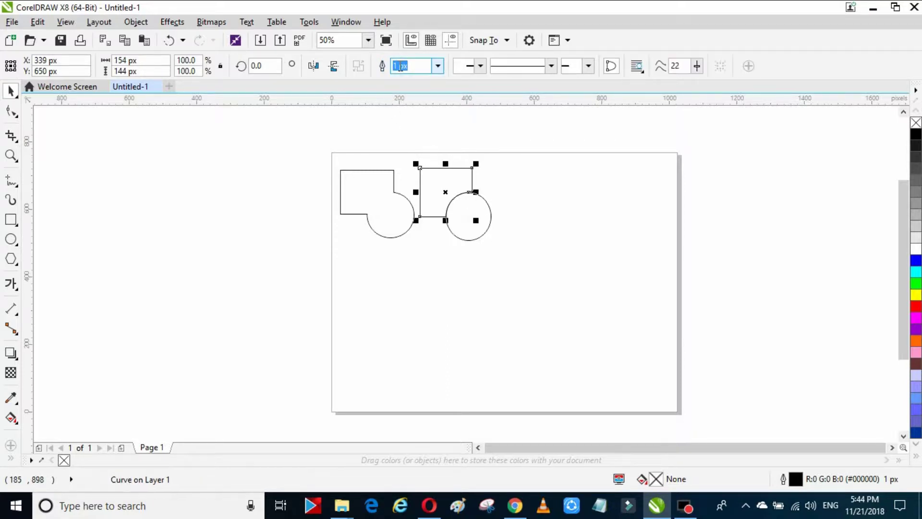
{"action": "left_click", "coordinate": [536, 224]}
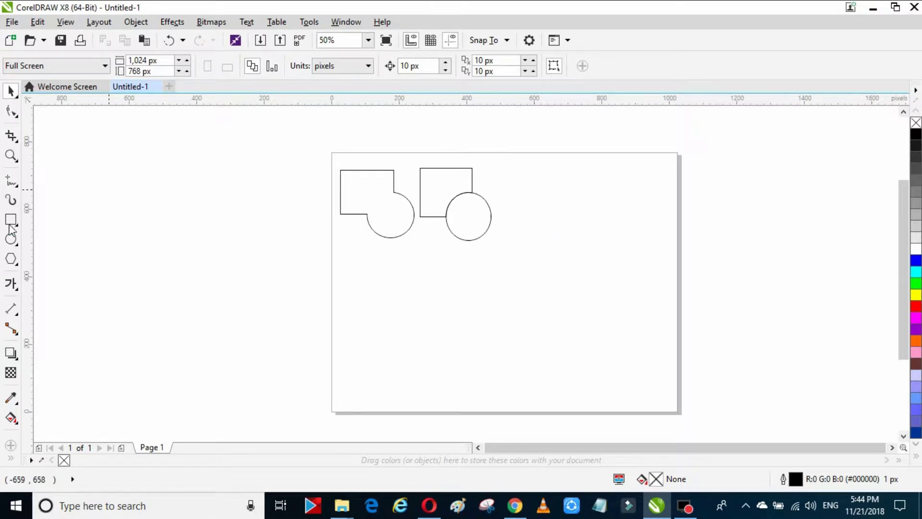
Draw a third rectangle about 133 by 144 px in the row, with an ellipse about 133 by 134 px overlapping its lower-right corner.
{"action": "left_click", "coordinate": [11, 219]}
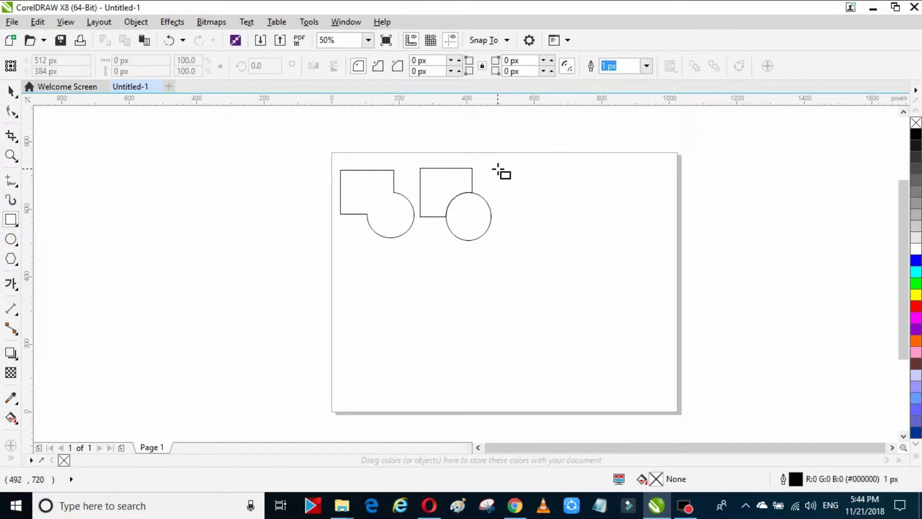
{"action": "left_click_drag", "start_coordinate": [497, 168], "coordinate": [545, 217]}
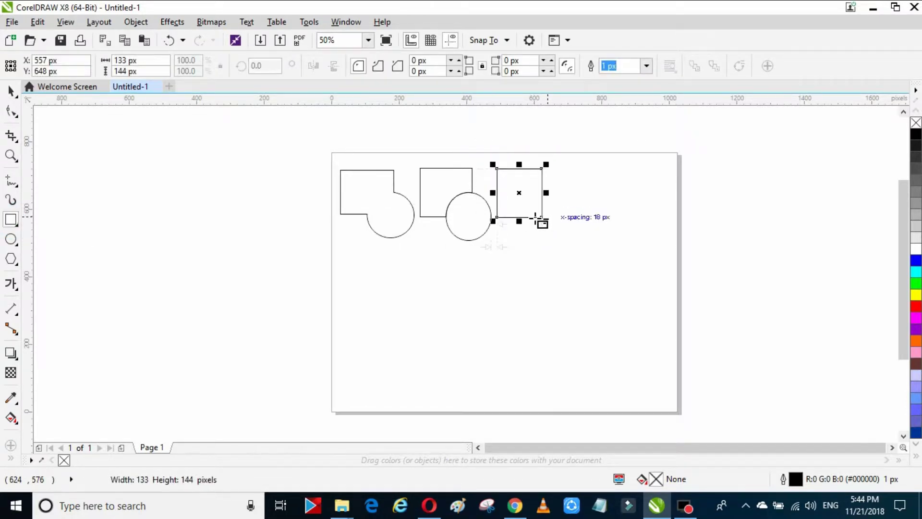
{"action": "left_click", "coordinate": [10, 239]}
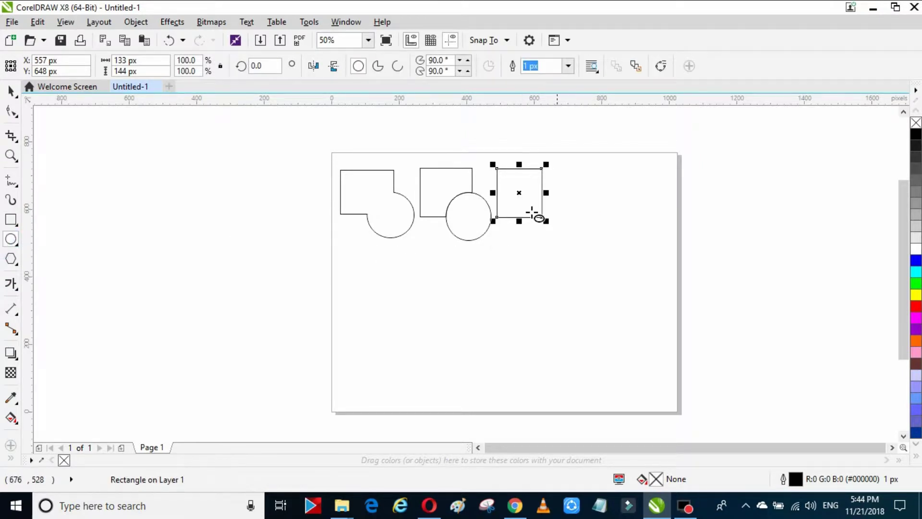
{"action": "left_click_drag", "start_coordinate": [522, 205], "coordinate": [571, 250]}
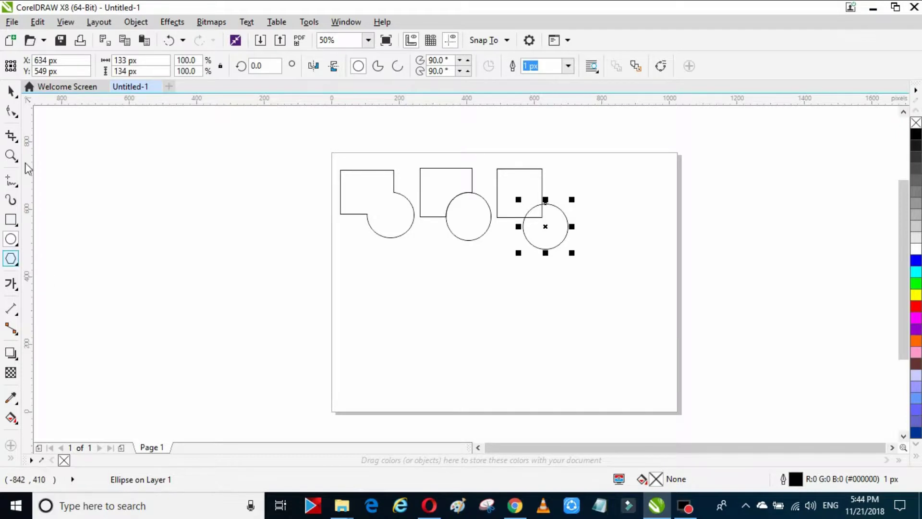
Intersect the third rectangle and its ellipse, and move the overlap piece out below the pair.
{"action": "left_click", "coordinate": [13, 96]}
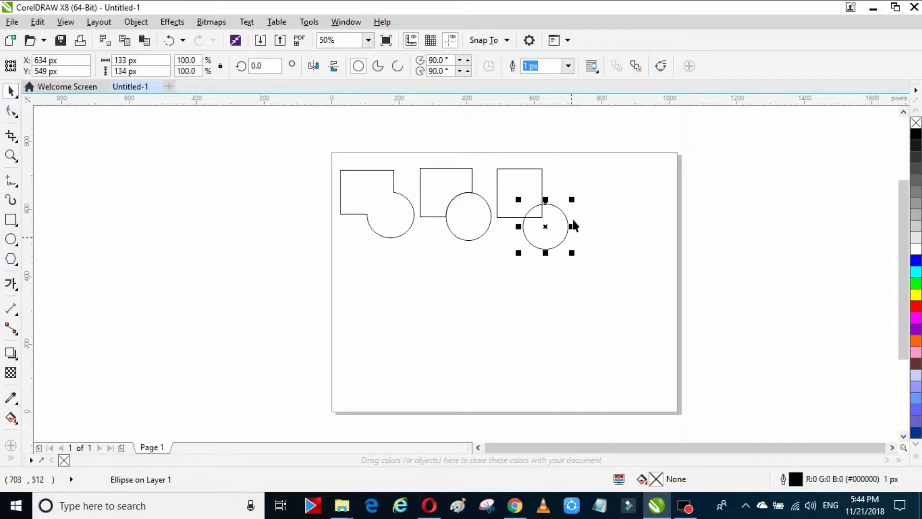
{"action": "left_click_drag", "start_coordinate": [494, 164], "coordinate": [576, 253]}
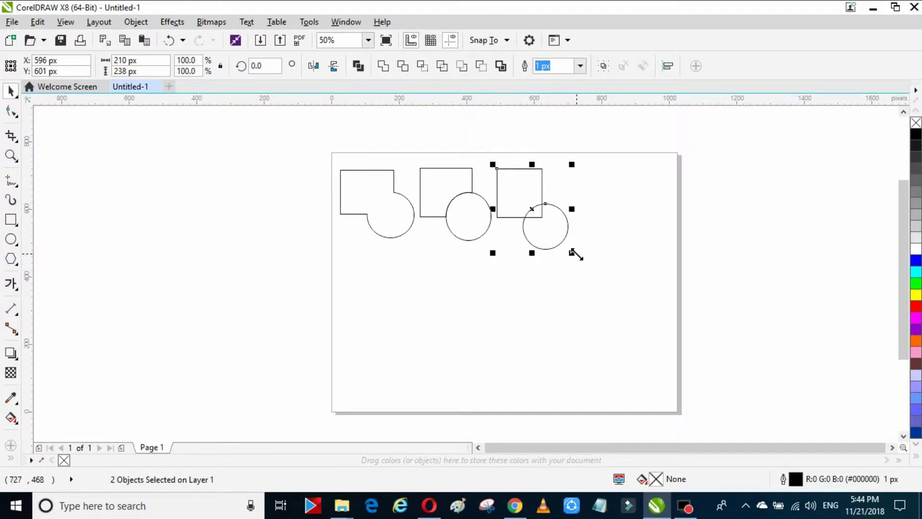
{"action": "left_click", "coordinate": [423, 66]}
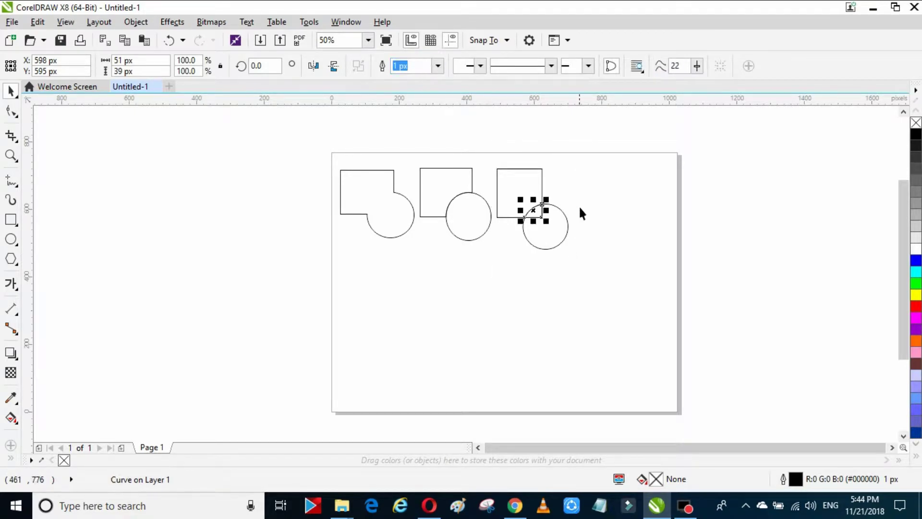
{"action": "left_click", "coordinate": [540, 212]}
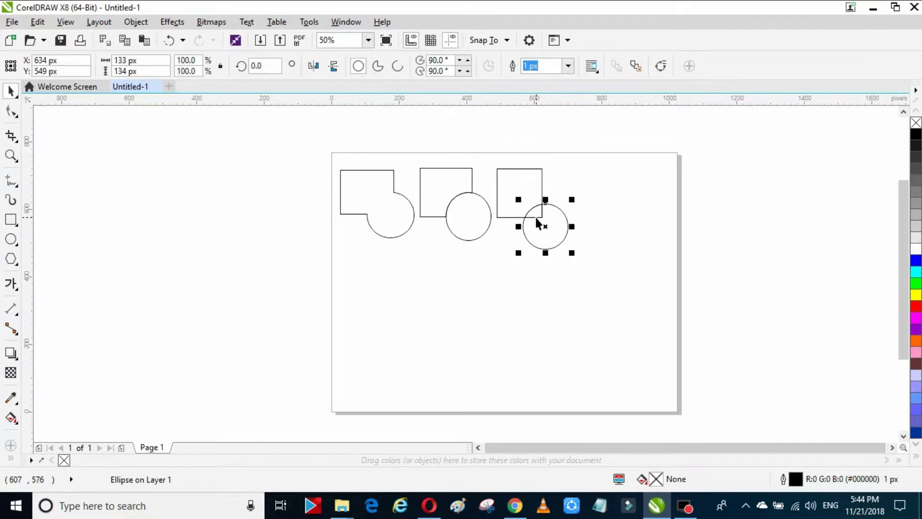
{"action": "left_click_drag", "start_coordinate": [537, 220], "coordinate": [521, 258]}
{"action": "left_click", "coordinate": [583, 265]}
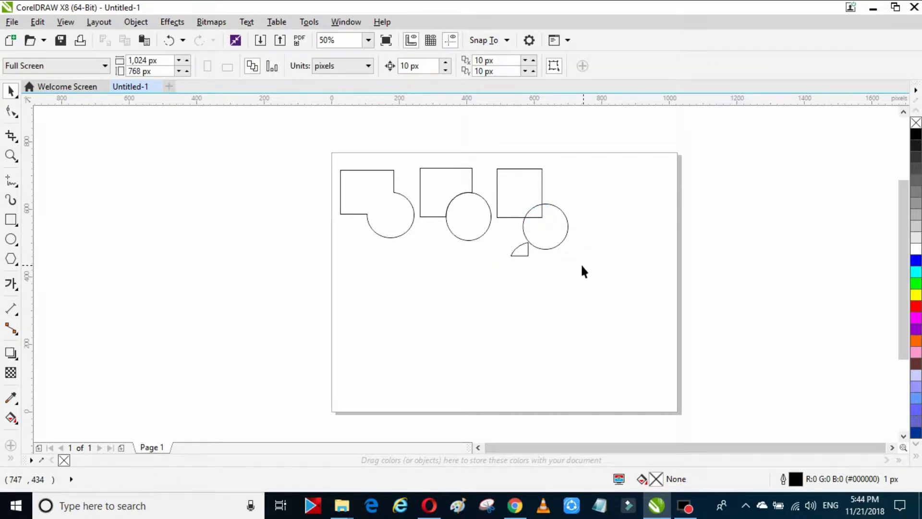
Draw a fourth rectangle about 133 by 134 px in the row, with a circle about 142 px wide overlapping its lower-right corner.
{"action": "left_click", "coordinate": [10, 220]}
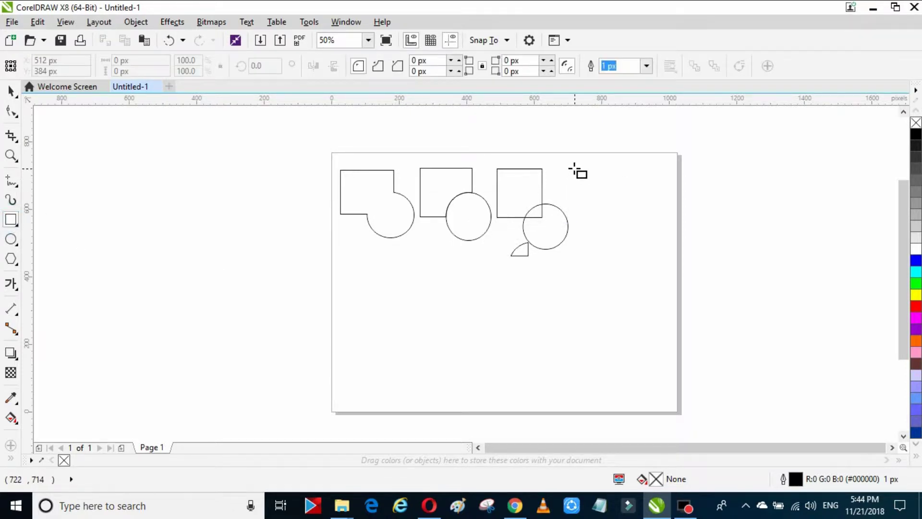
{"action": "left_click_drag", "start_coordinate": [574, 168], "coordinate": [619, 213]}
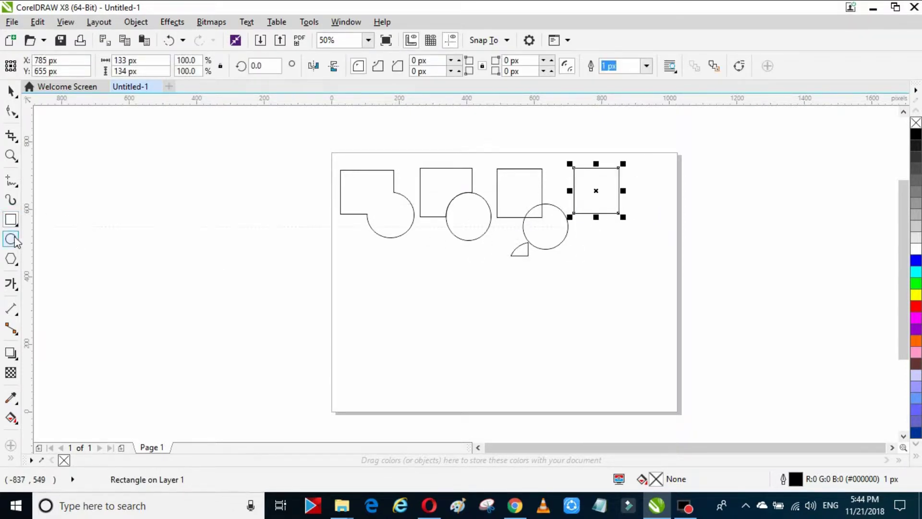
{"action": "left_click", "coordinate": [10, 239]}
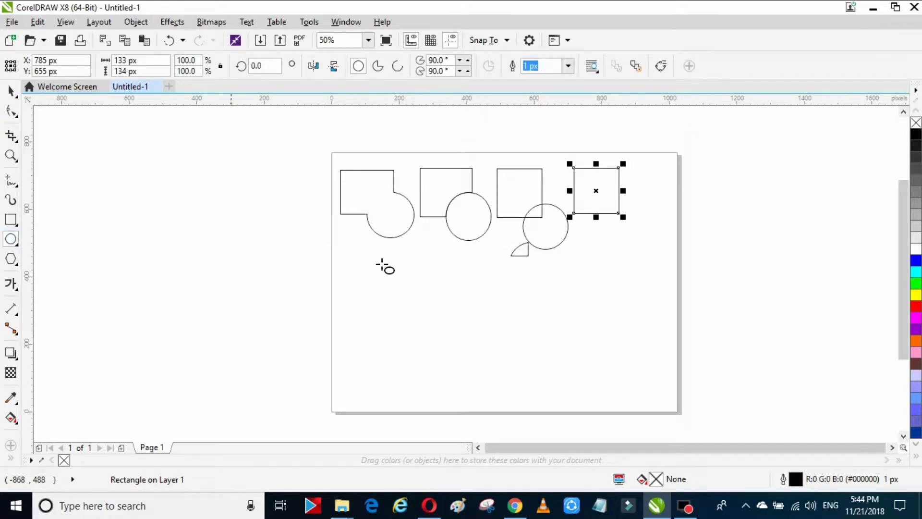
{"action": "left_click_drag", "start_coordinate": [597, 192], "coordinate": [647, 244]}
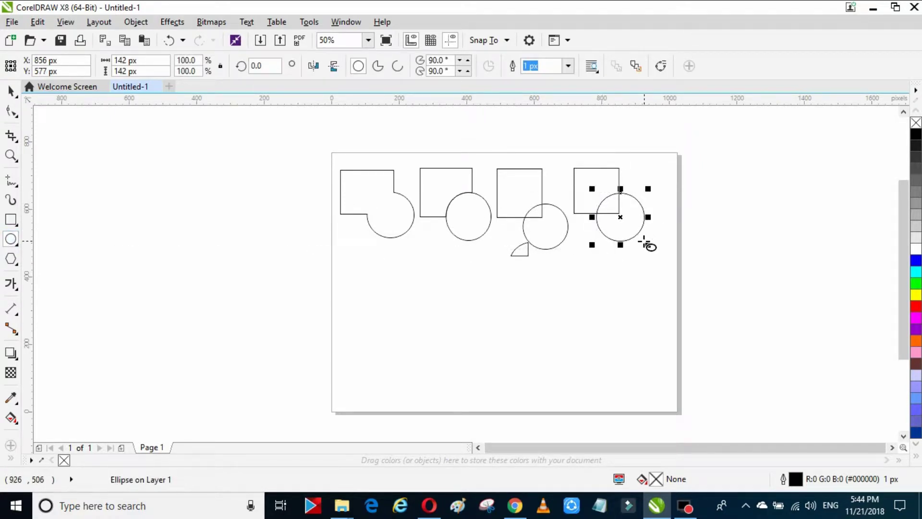
Apply Simplify to the fourth rectangle and its overlapping circle.
{"action": "left_click", "coordinate": [11, 90]}
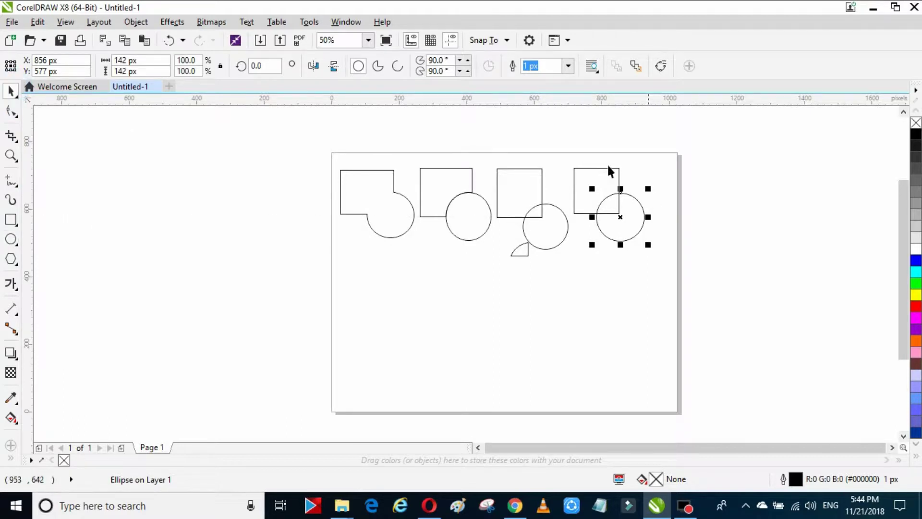
{"action": "left_click_drag", "start_coordinate": [569, 159], "coordinate": [649, 245]}
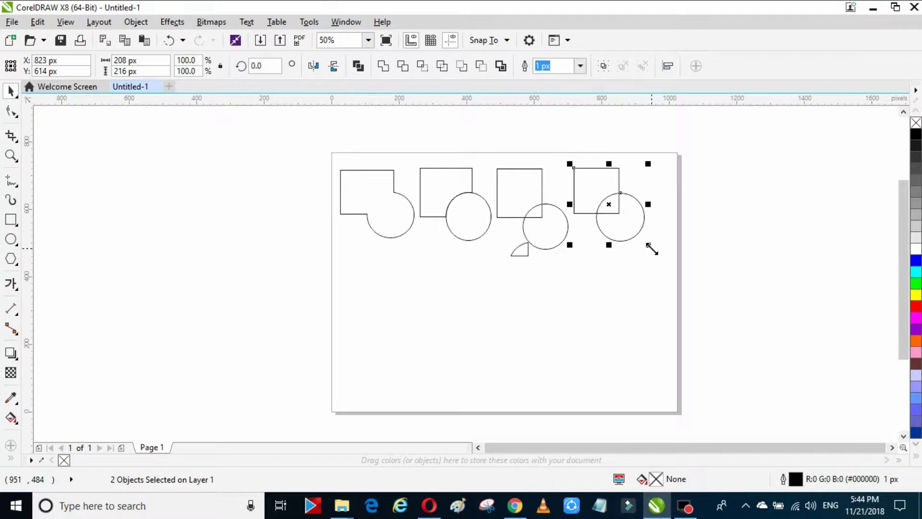
{"action": "left_click", "coordinate": [443, 67]}
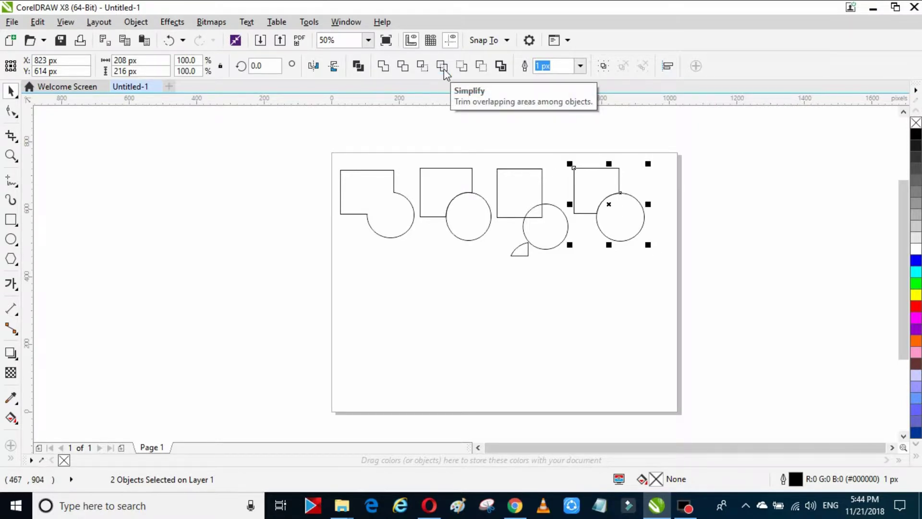
{"action": "left_click", "coordinate": [632, 284]}
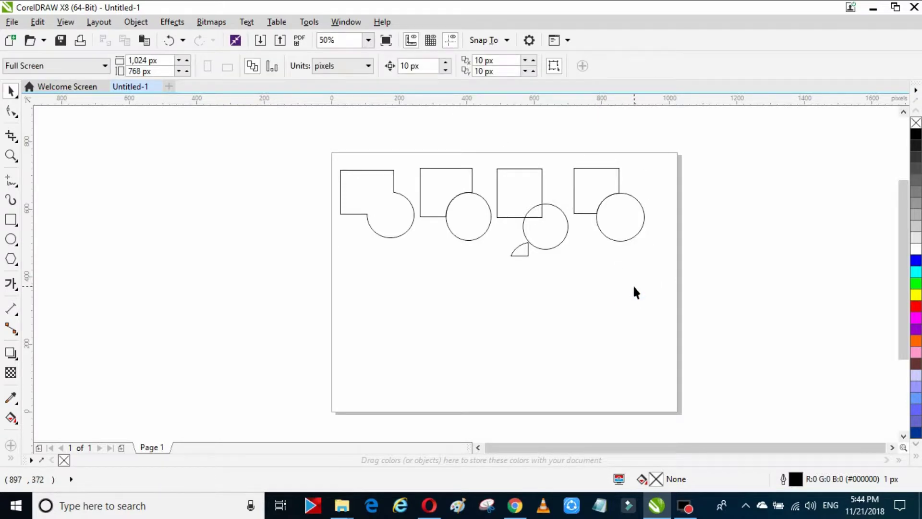
Draw a rectangle below the first shape with an ellipse about 168 by 170 px over its corner, and apply Front Minus Back to the pair.
{"action": "left_click", "coordinate": [12, 222]}
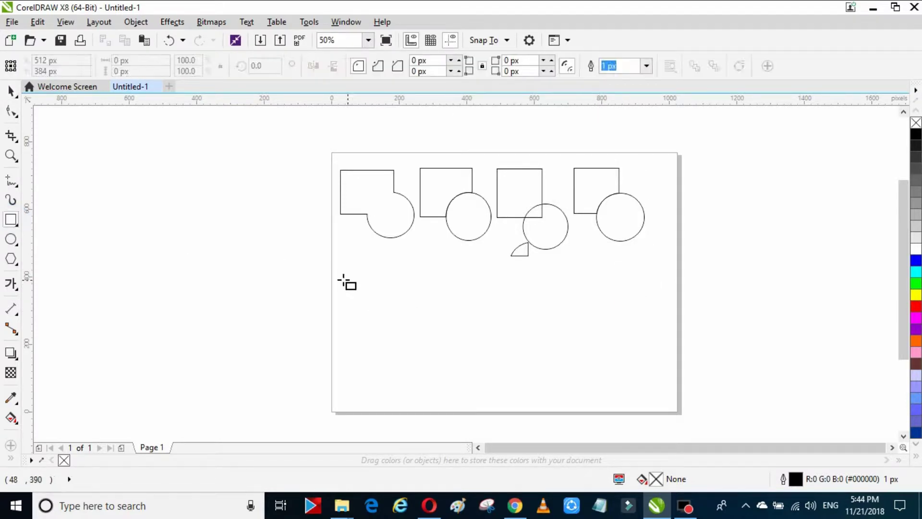
{"action": "left_click_drag", "start_coordinate": [338, 277], "coordinate": [425, 372]}
{"action": "left_click", "coordinate": [13, 95]}
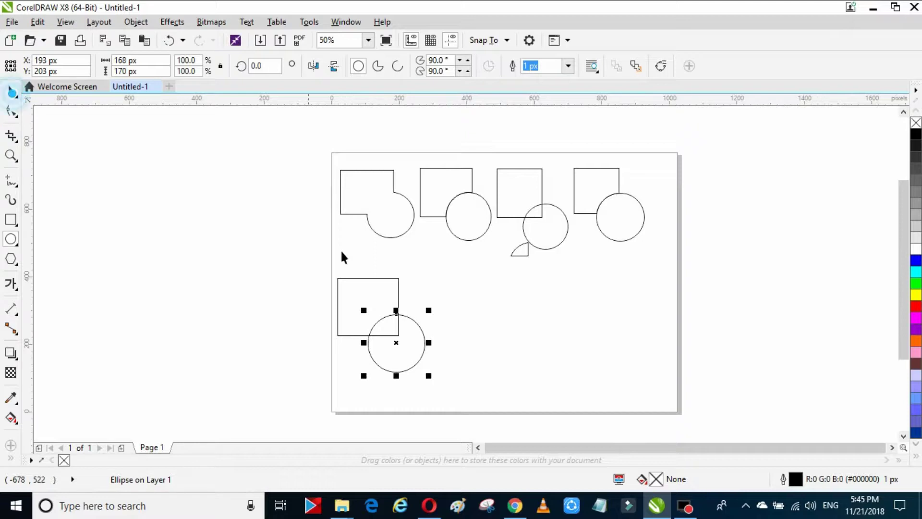
{"action": "left_click_drag", "start_coordinate": [335, 271], "coordinate": [446, 380]}
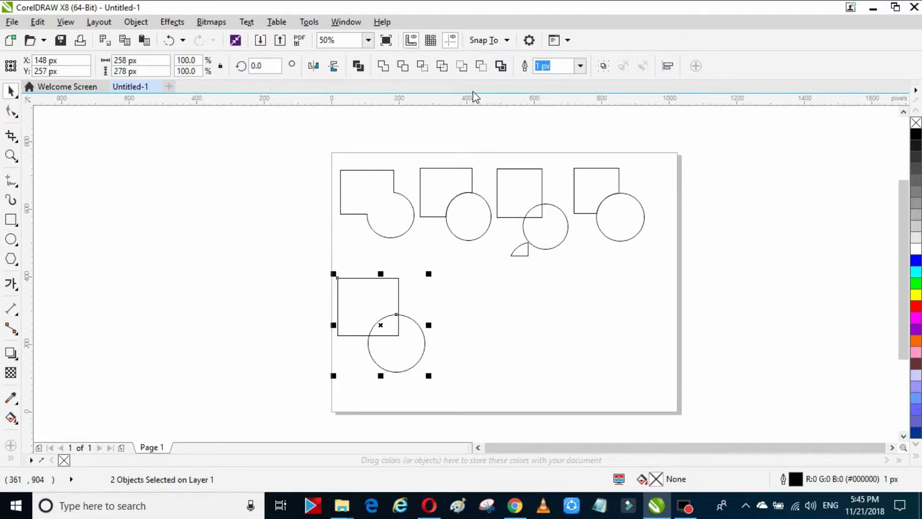
{"action": "left_click", "coordinate": [461, 67]}
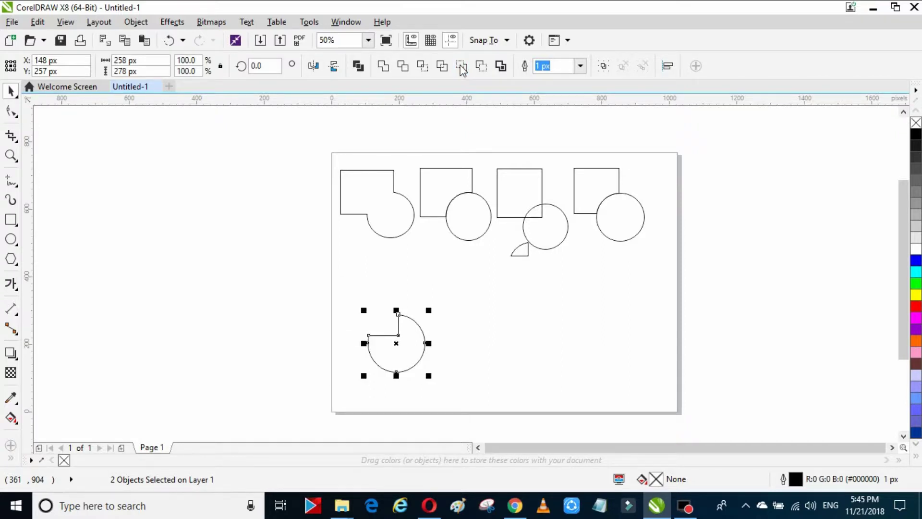
{"action": "left_click", "coordinate": [445, 348]}
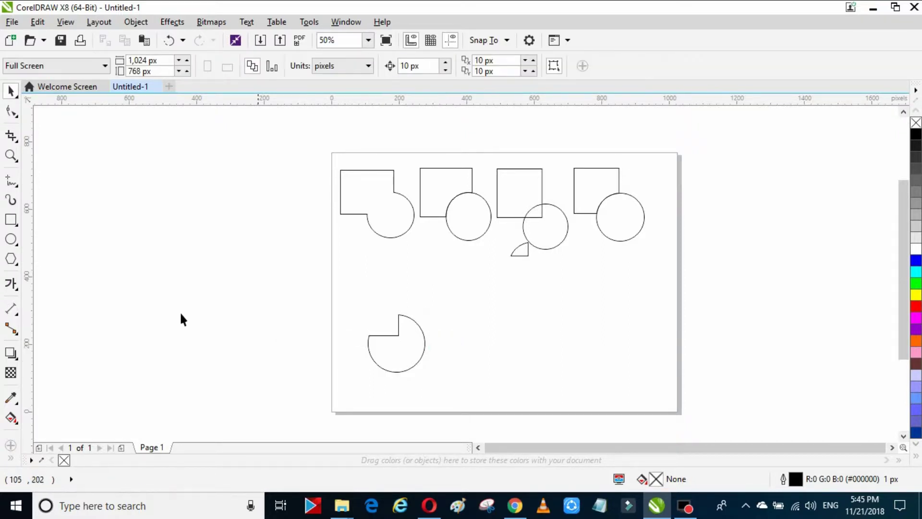
Draw a rectangle about 133 by 134 px beside the notched circle, with an ellipse about 130 by 139 px overlapping its lower-right corner.
{"action": "left_click", "coordinate": [11, 221]}
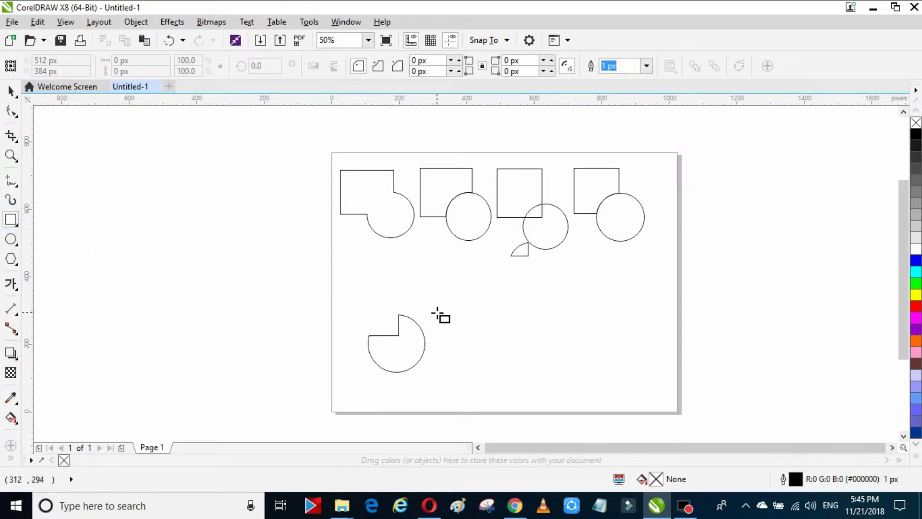
{"action": "left_click_drag", "start_coordinate": [438, 310], "coordinate": [484, 356]}
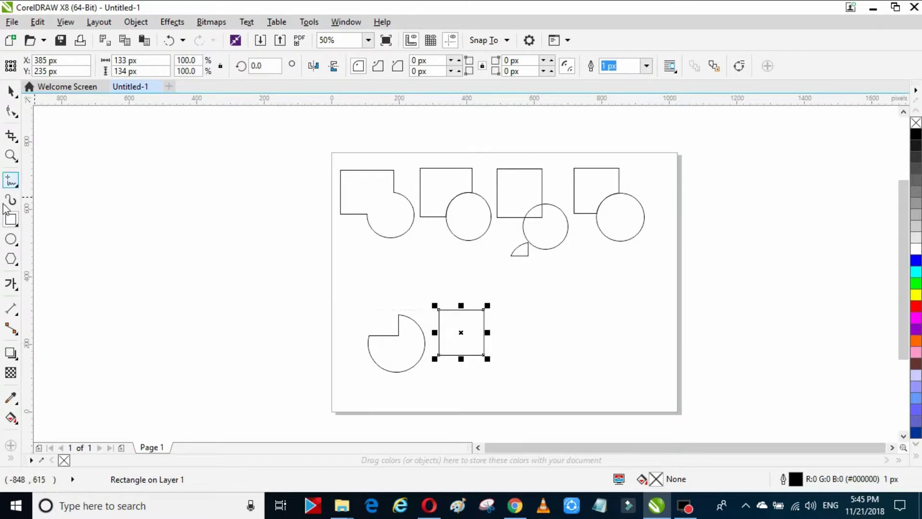
{"action": "left_click", "coordinate": [11, 239]}
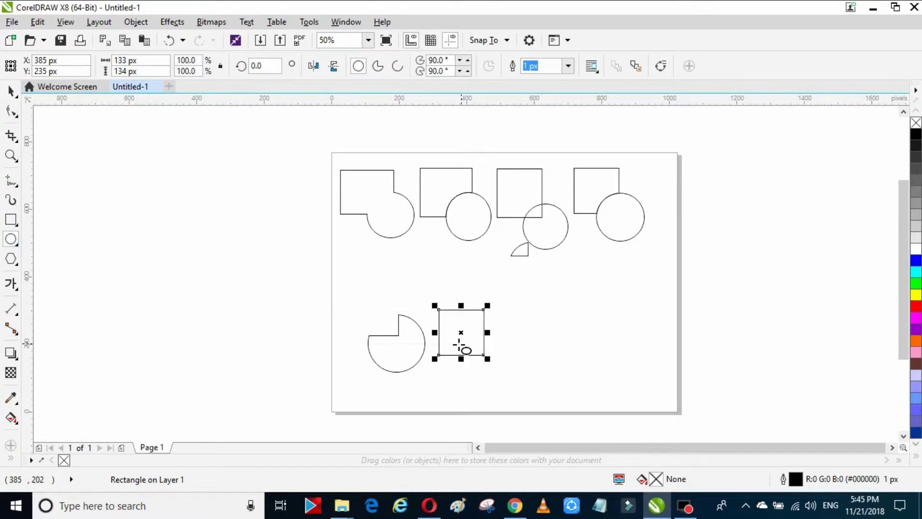
{"action": "left_click_drag", "start_coordinate": [461, 333], "coordinate": [507, 381]}
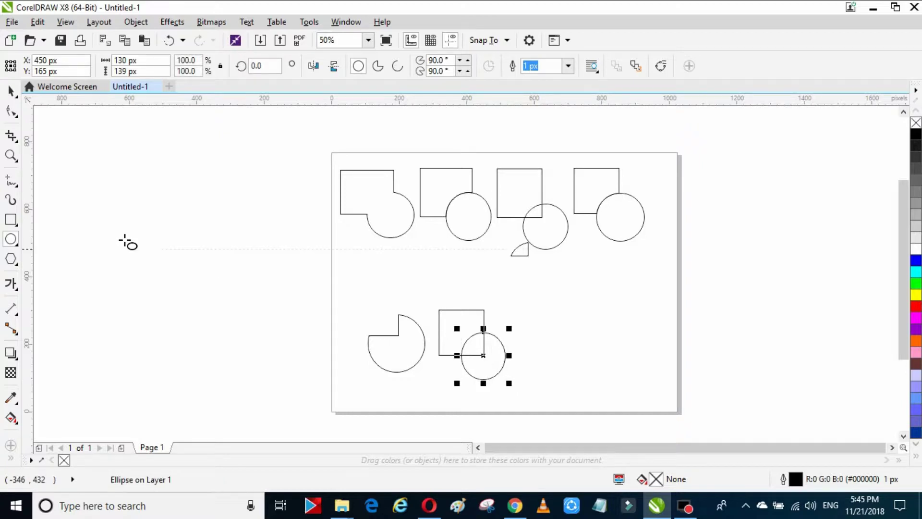
Apply Back Minus Front to the second rectangle and ellipse pair in the lower row.
{"action": "left_click", "coordinate": [11, 91]}
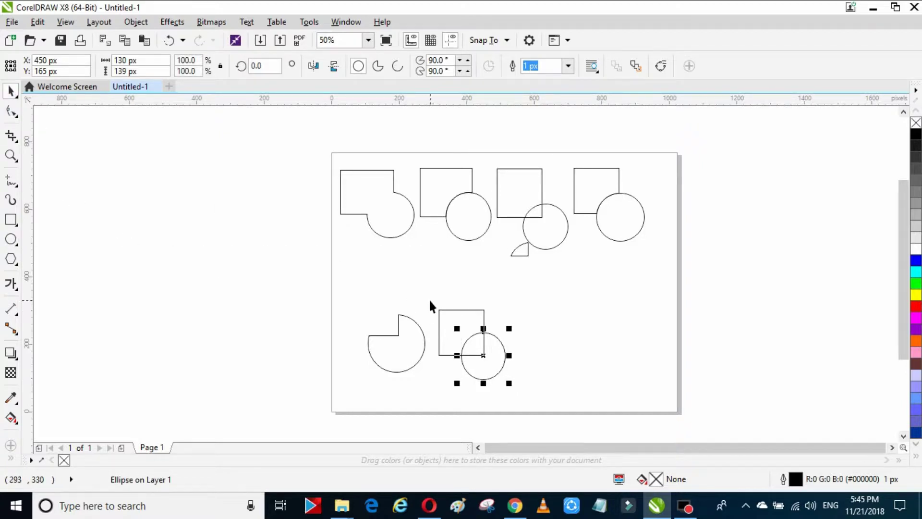
{"action": "left_click_drag", "start_coordinate": [432, 300], "coordinate": [523, 385]}
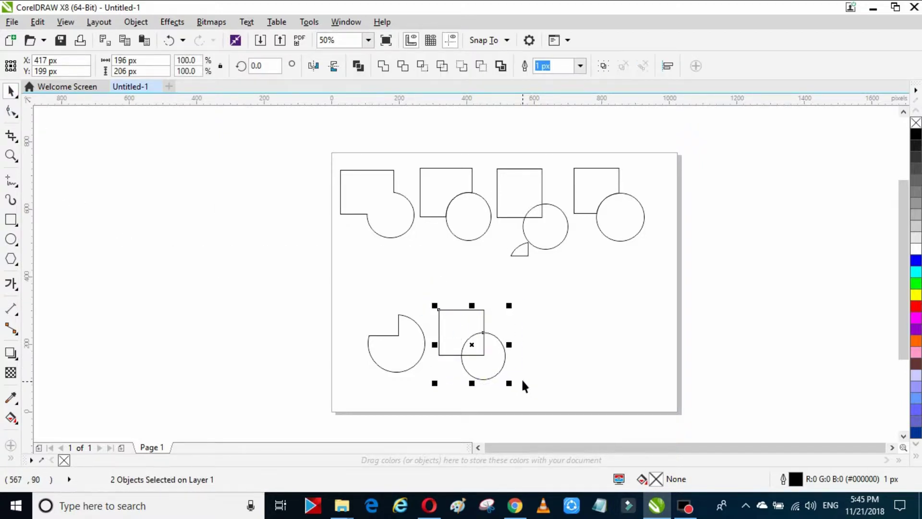
{"action": "left_click", "coordinate": [481, 66]}
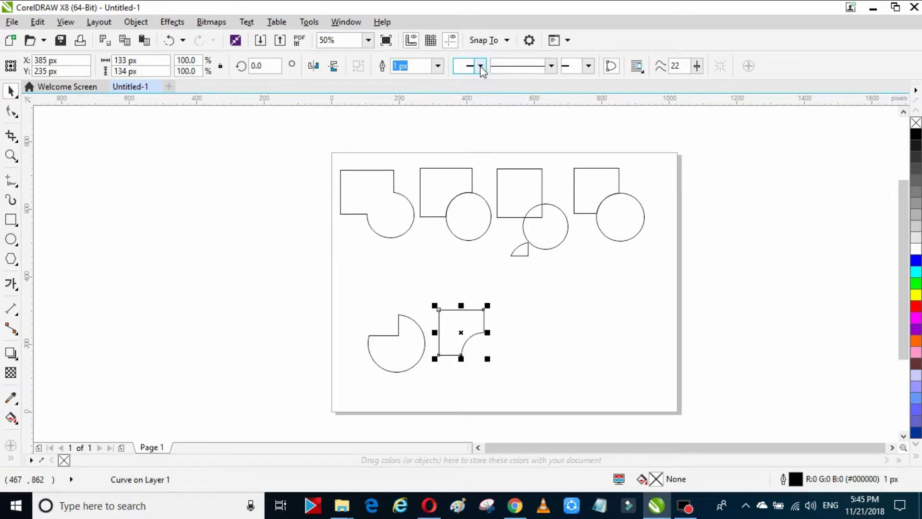
{"action": "left_click", "coordinate": [525, 367]}
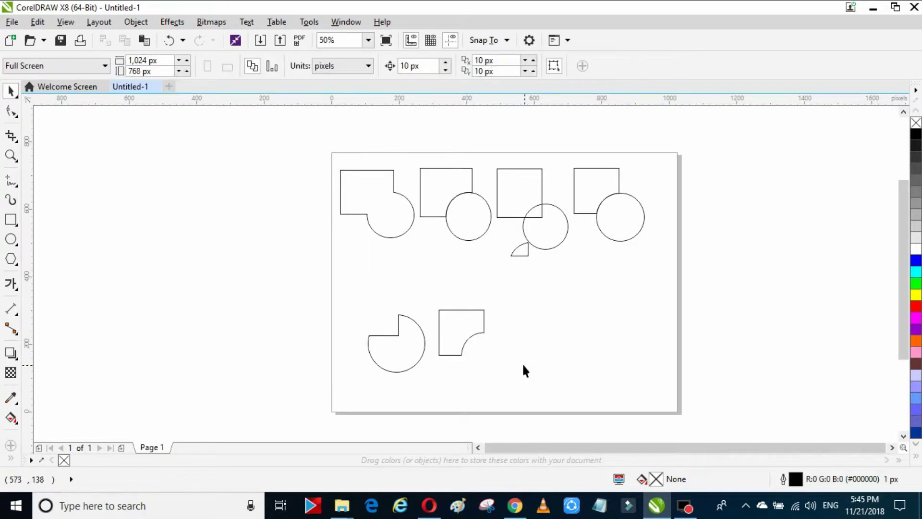
Draw a third rectangle about 198 by 156 px in the lower row, with an ellipse about 173 by 154 px over its lower-right corner.
{"action": "left_click", "coordinate": [10, 220]}
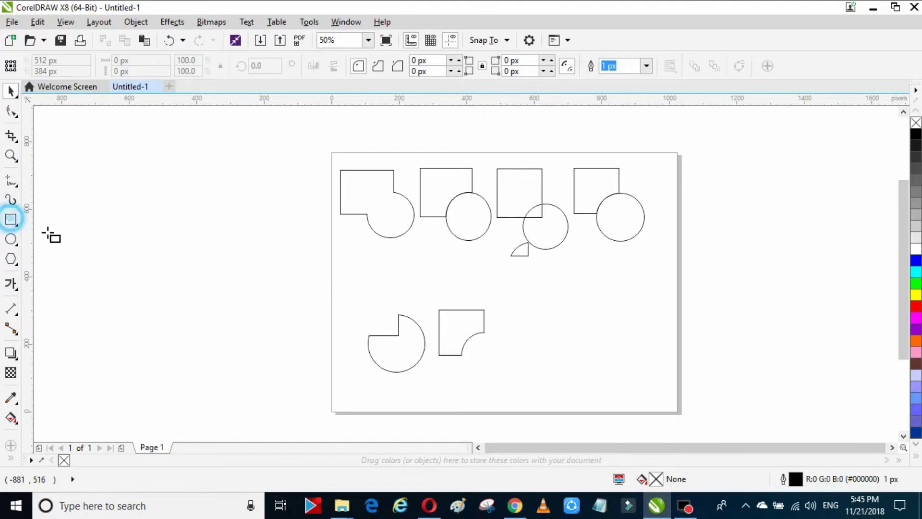
{"action": "left_click_drag", "start_coordinate": [501, 302], "coordinate": [568, 355]}
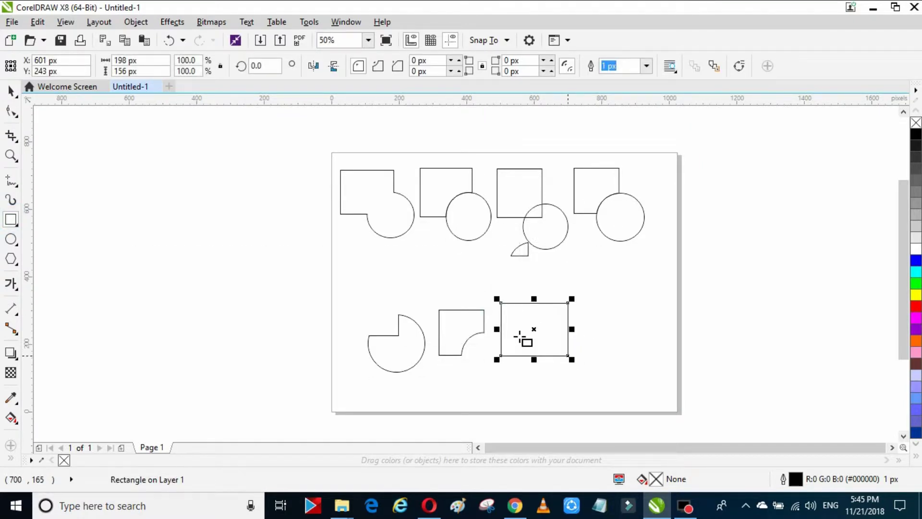
{"action": "left_click", "coordinate": [10, 239]}
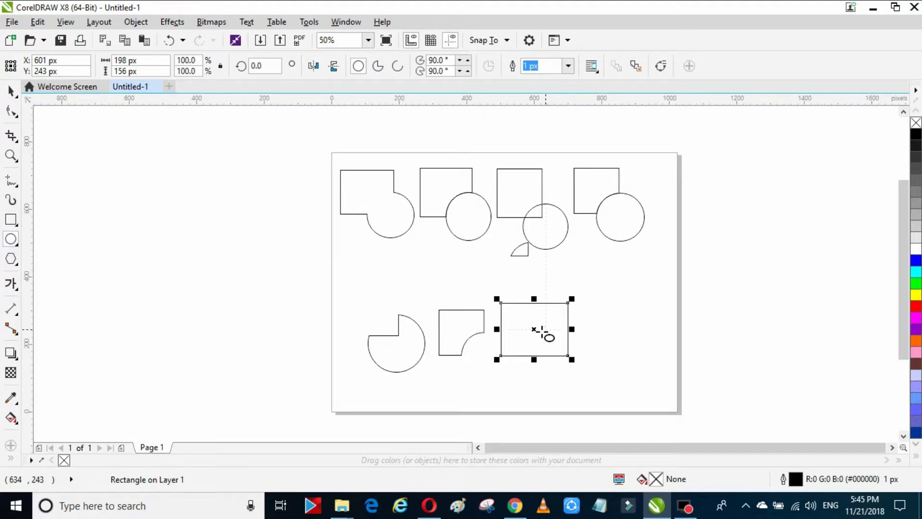
{"action": "left_click_drag", "start_coordinate": [541, 326], "coordinate": [608, 384]}
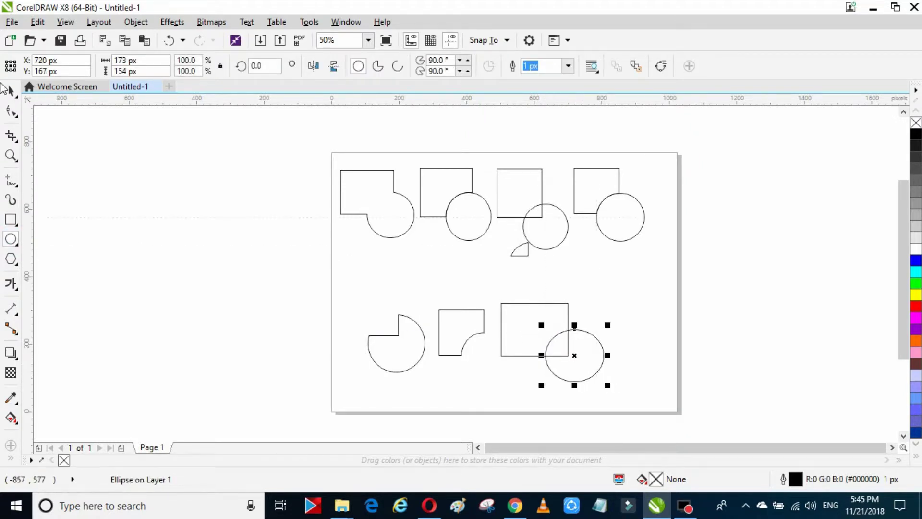
Create a Boundary around the third lower rectangle and ellipse, and move the outline up and to the right of the pair.
{"action": "left_click", "coordinate": [9, 90]}
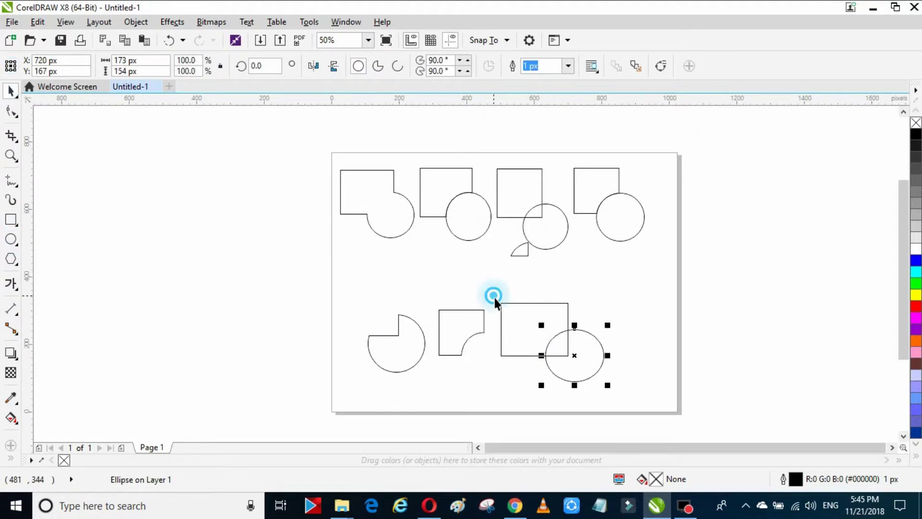
{"action": "mouse_move", "coordinate": [494, 296]}
{"action": "left_mouse_down"}
{"action": "mouse_move", "coordinate": [633, 391]}
{"action": "mouse_move", "coordinate": [625, 387]}
{"action": "left_mouse_up"}
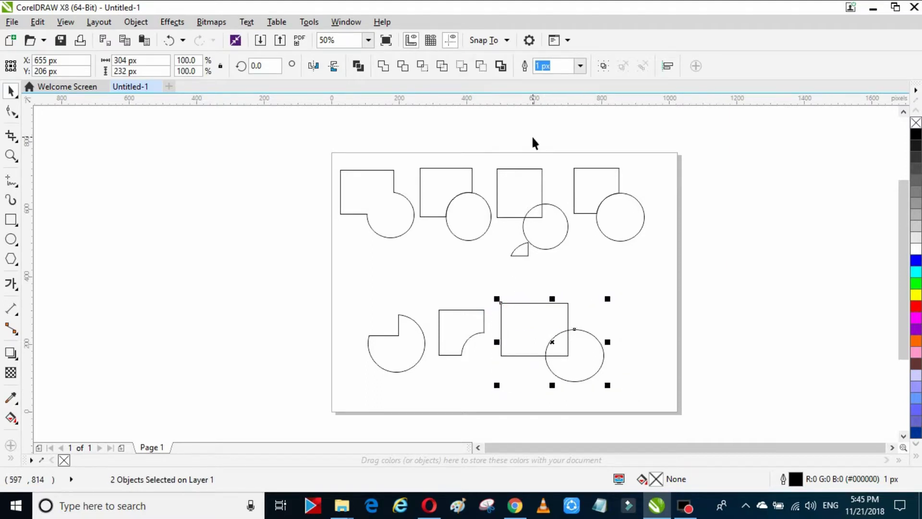
{"action": "left_click", "coordinate": [500, 66]}
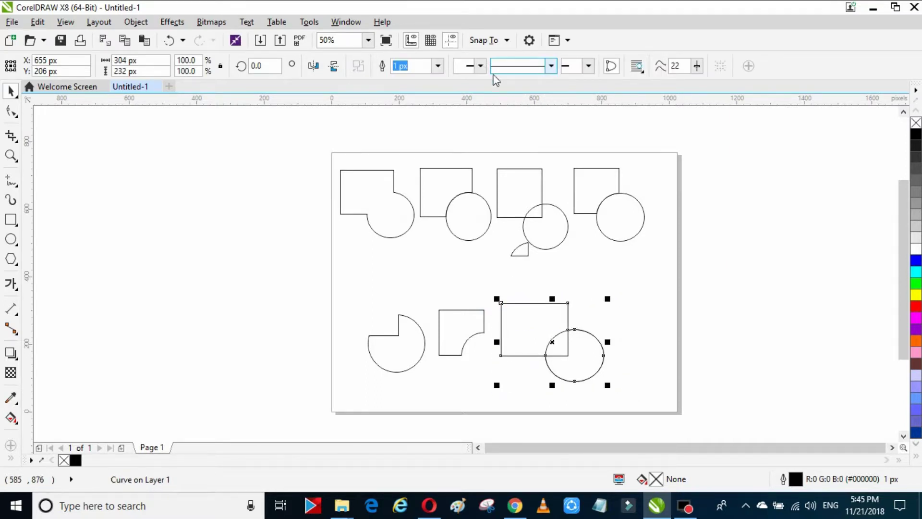
{"action": "left_click", "coordinate": [616, 317]}
{"action": "left_click_drag", "start_coordinate": [581, 329], "coordinate": [613, 307]}
{"action": "left_click", "coordinate": [613, 379]}
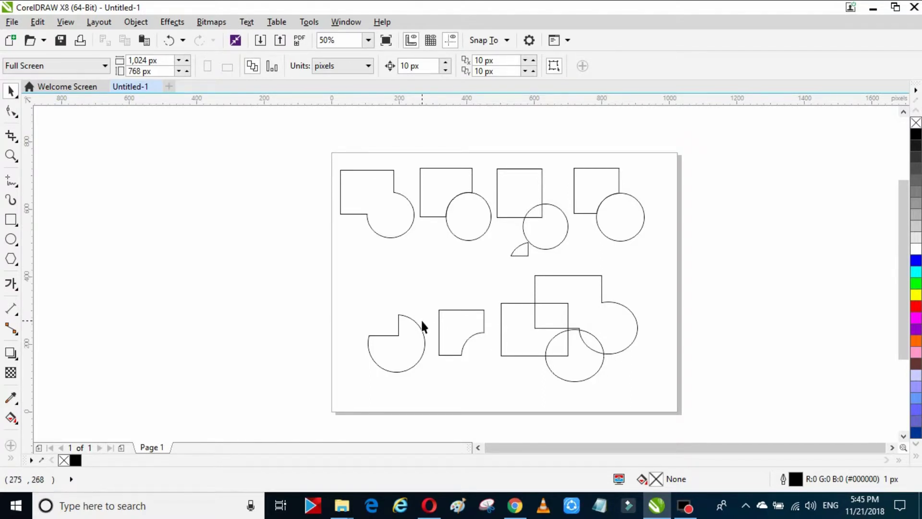
Fill the welded first shape in the upper row with a uniform red, #ED1717.
{"action": "left_click", "coordinate": [363, 170]}
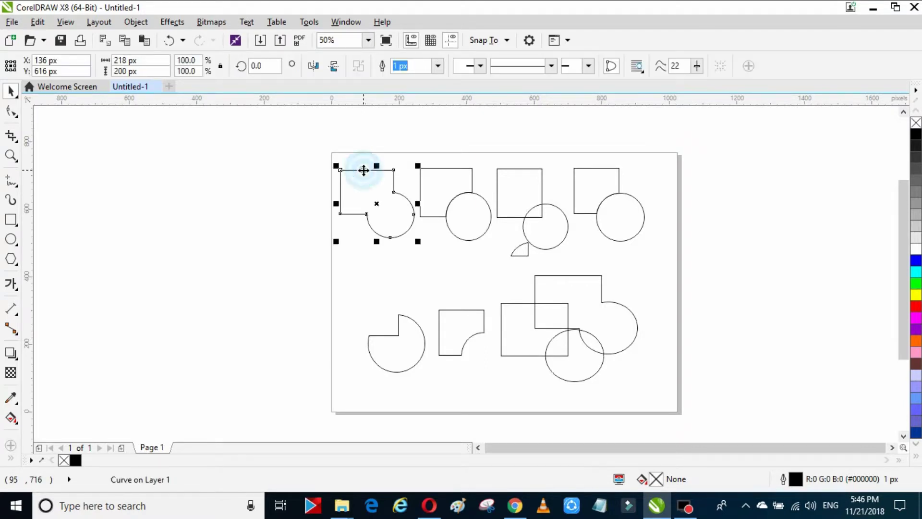
{"action": "left_click", "coordinate": [11, 418]}
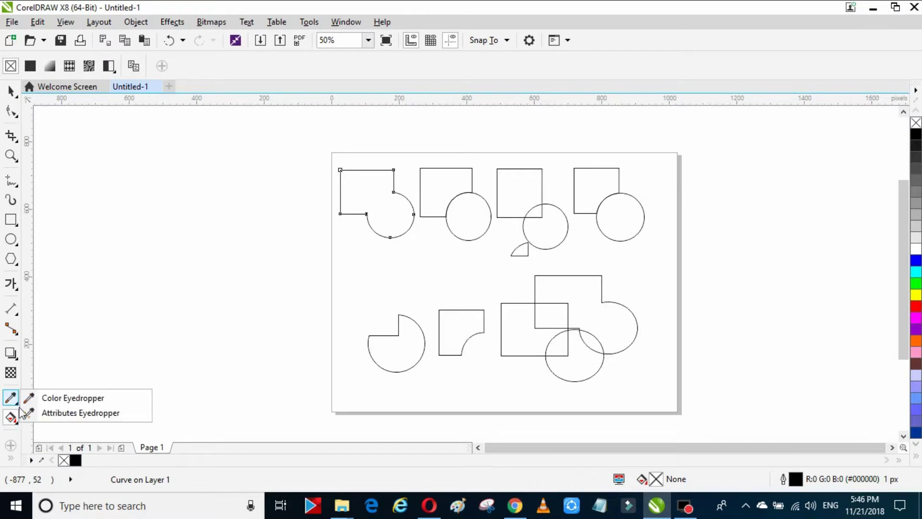
{"action": "left_click", "coordinate": [16, 422]}
{"action": "left_click", "coordinate": [42, 418]}
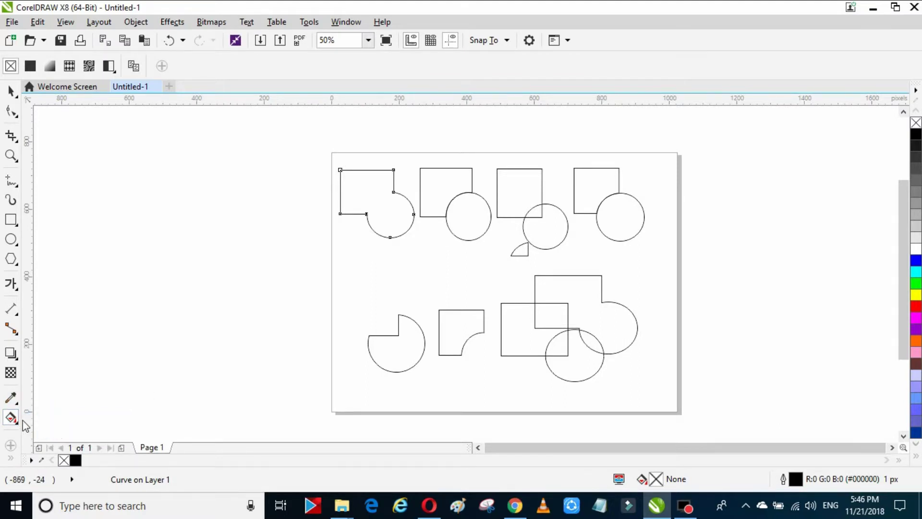
{"action": "left_click", "coordinate": [30, 66]}
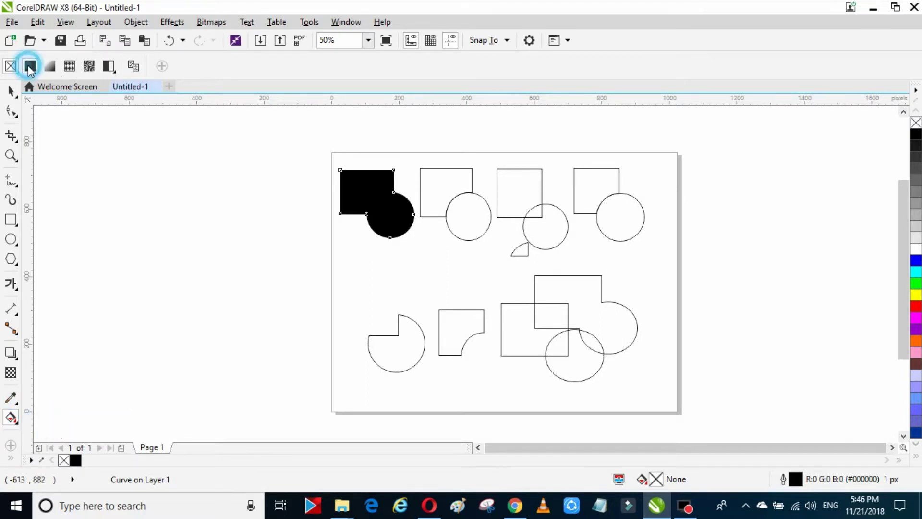
{"action": "left_click", "coordinate": [153, 68]}
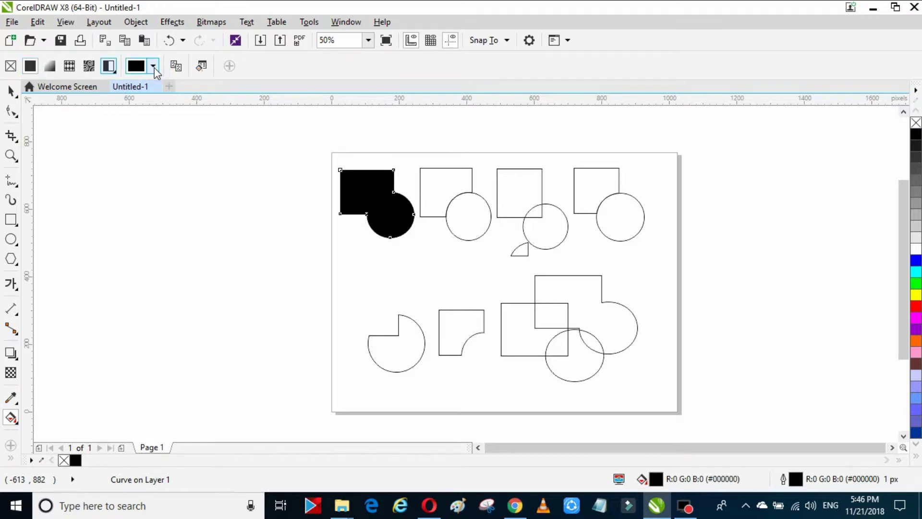
{"action": "left_click", "coordinate": [220, 142]}
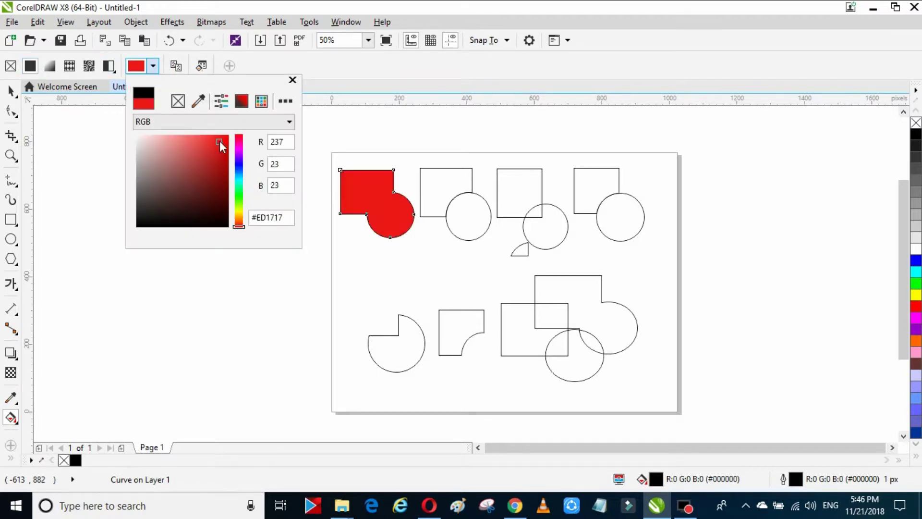
{"action": "left_click", "coordinate": [442, 186]}
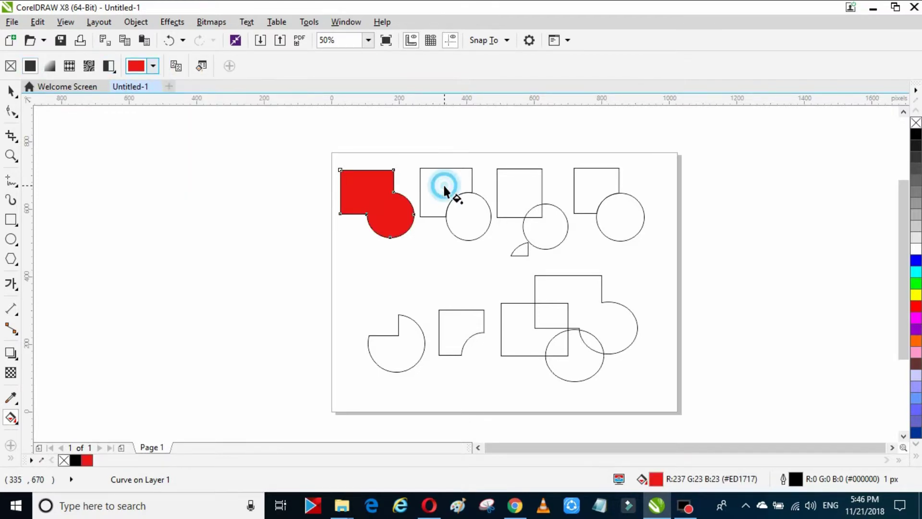
Fill the trimmed second rectangle with uniform blue #0515F5, and replace it with a dark blue PANTONE solid coated swatch (C100 M96 Y7 K17).
{"action": "left_click", "coordinate": [449, 169]}
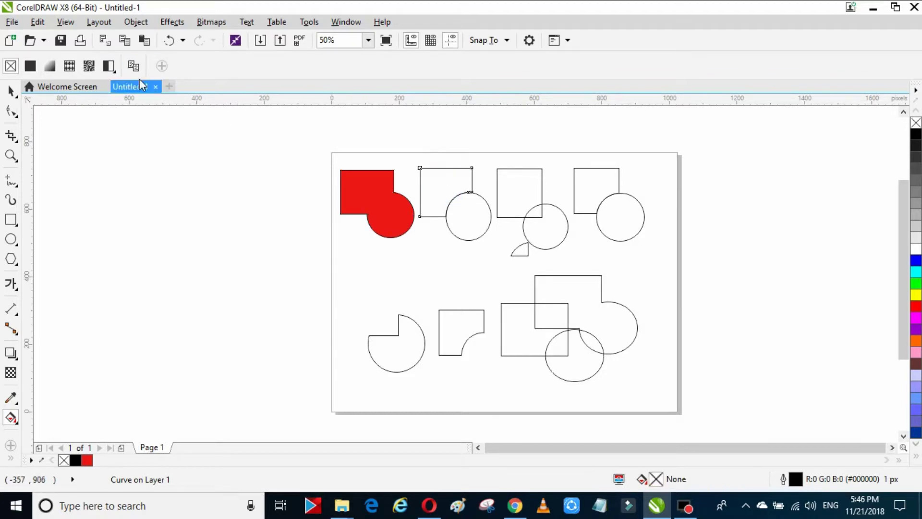
{"action": "left_click", "coordinate": [34, 67]}
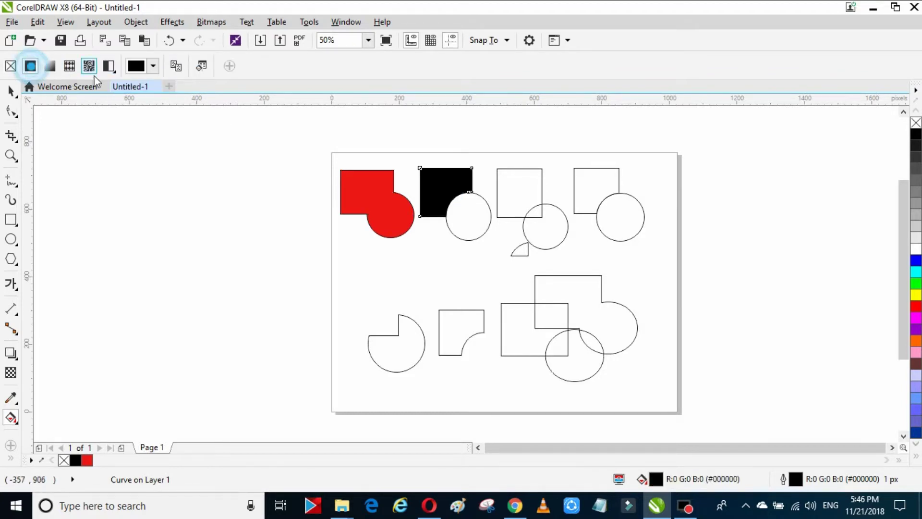
{"action": "left_click", "coordinate": [152, 67]}
{"action": "left_click", "coordinate": [239, 165]}
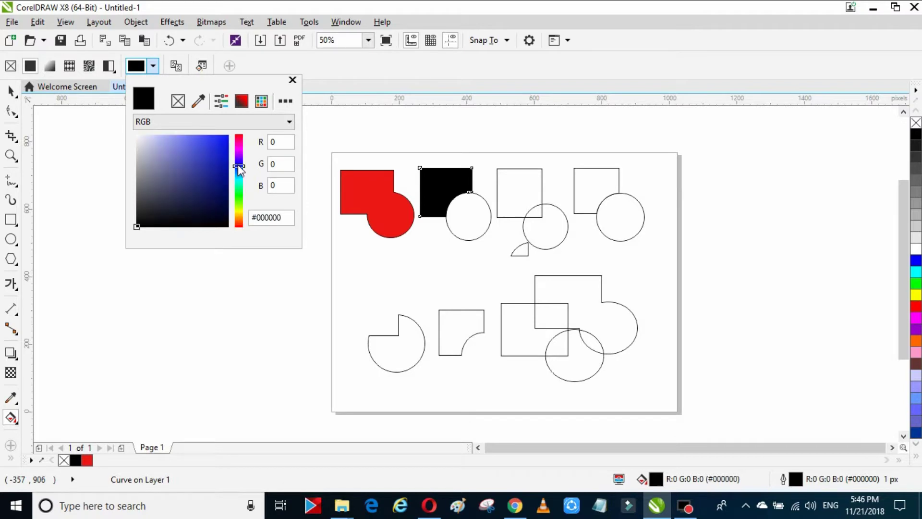
{"action": "left_click", "coordinate": [225, 139]}
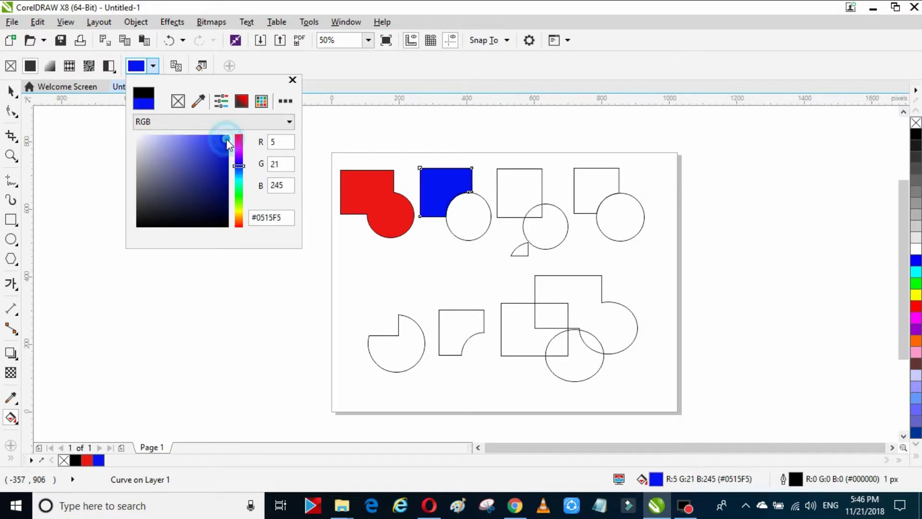
{"action": "left_click", "coordinate": [261, 101]}
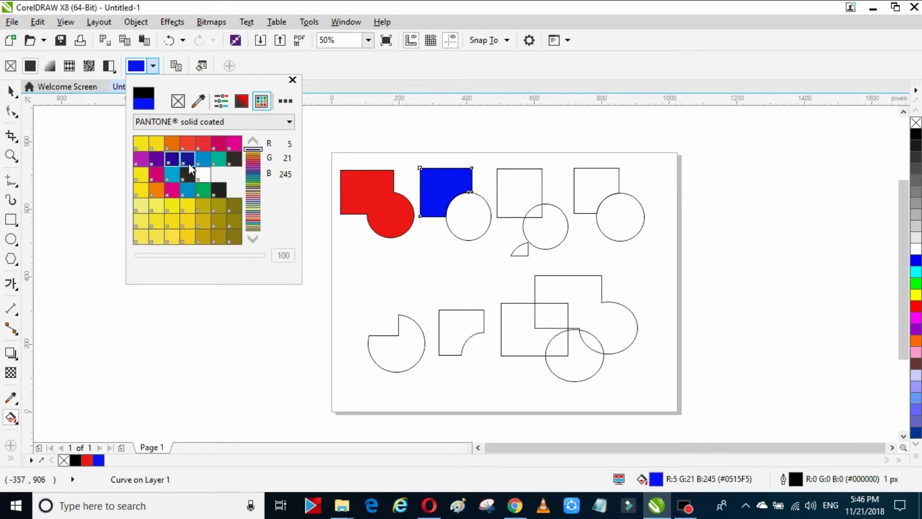
{"action": "left_click", "coordinate": [188, 160]}
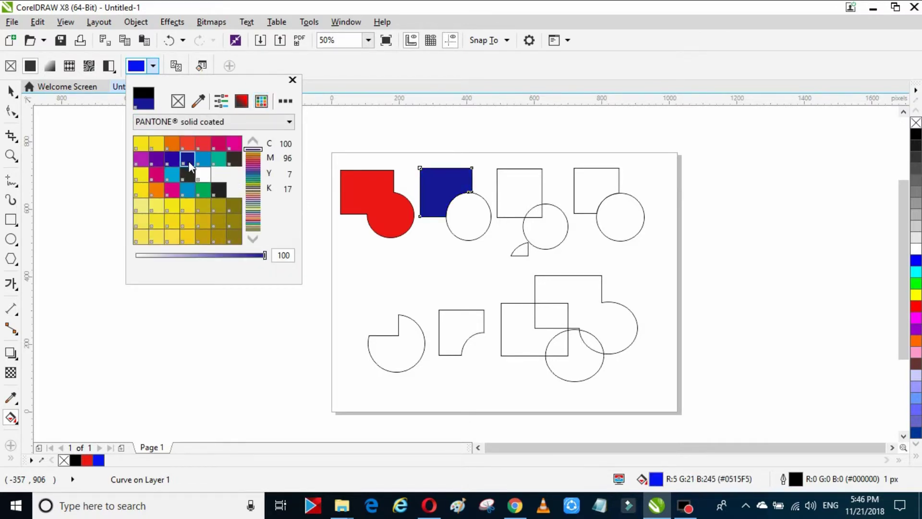
Fill the circle beside the trimmed second rectangle with the uniform tan PANTONE 4515 C from the solid coated palette.
{"action": "left_click", "coordinate": [476, 240]}
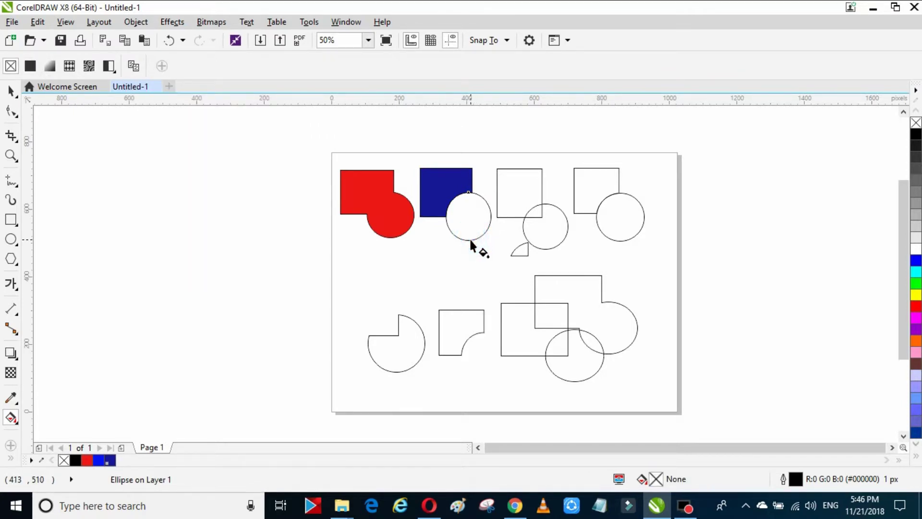
{"action": "left_click", "coordinate": [30, 66]}
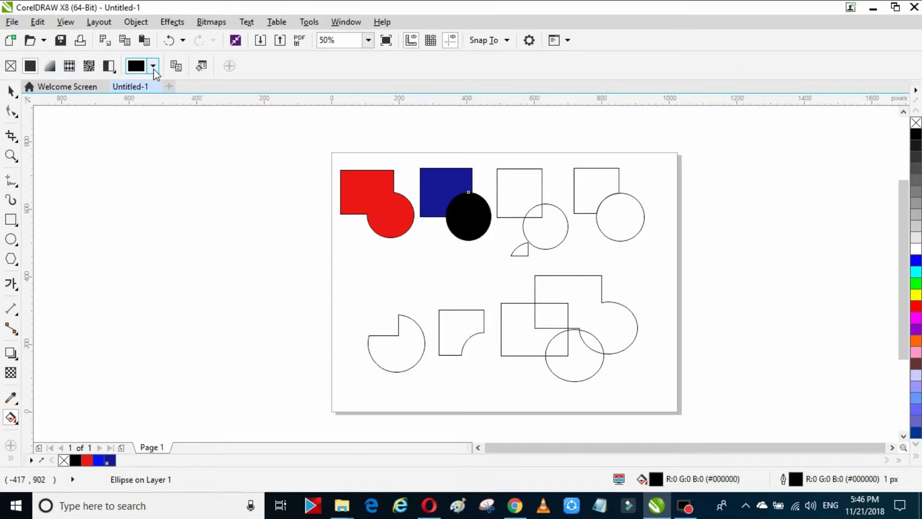
{"action": "left_click", "coordinate": [153, 67]}
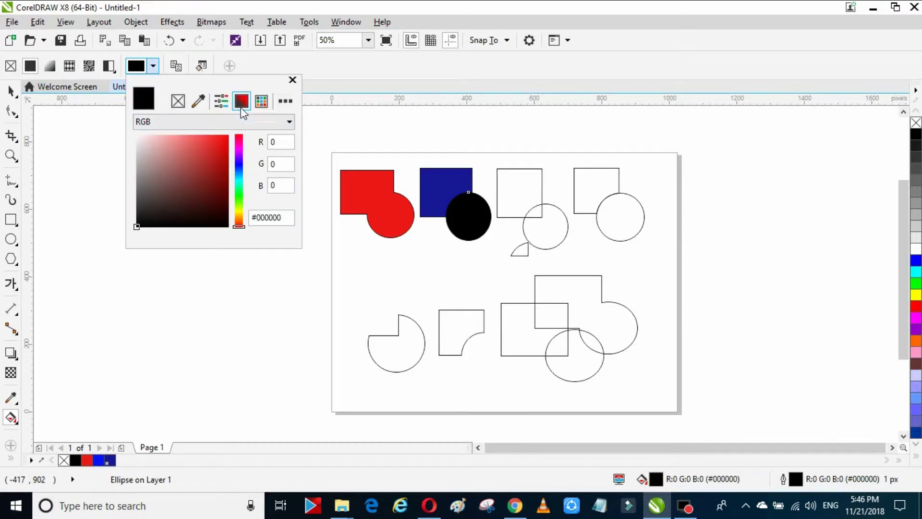
{"action": "left_click", "coordinate": [263, 101]}
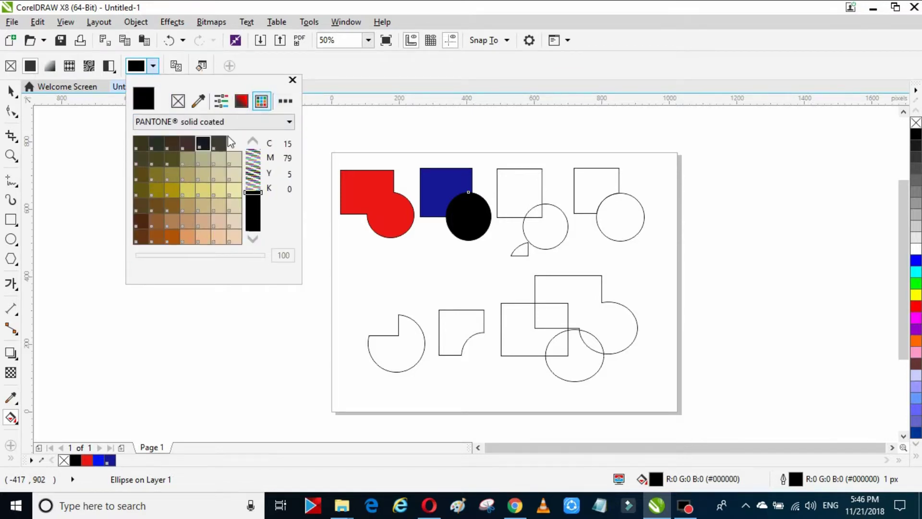
{"action": "left_click", "coordinate": [189, 171]}
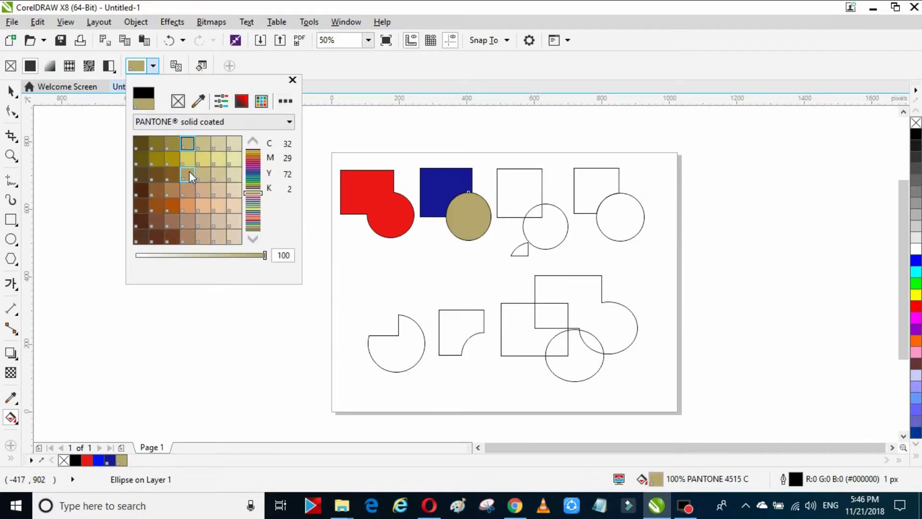
Fill the third rectangle in the upper row with uniform black.
{"action": "left_click", "coordinate": [508, 214]}
{"action": "left_click", "coordinate": [508, 216]}
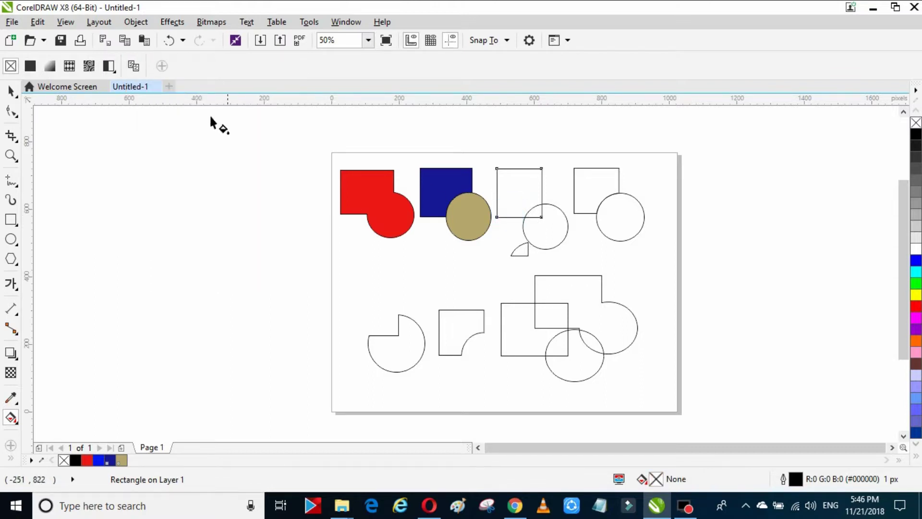
{"action": "left_click", "coordinate": [35, 68]}
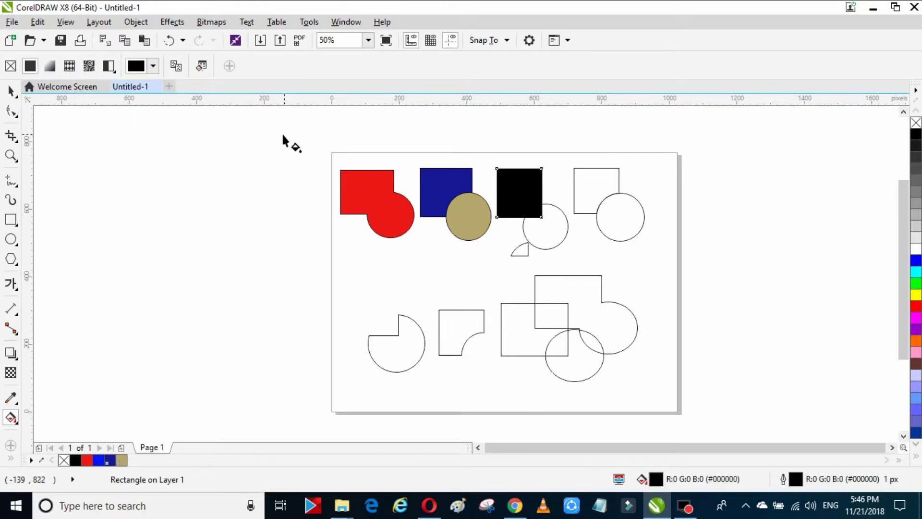
Fill the circle overlapping the third upper rectangle with the uniform red #EB2828.
{"action": "left_click", "coordinate": [544, 248]}
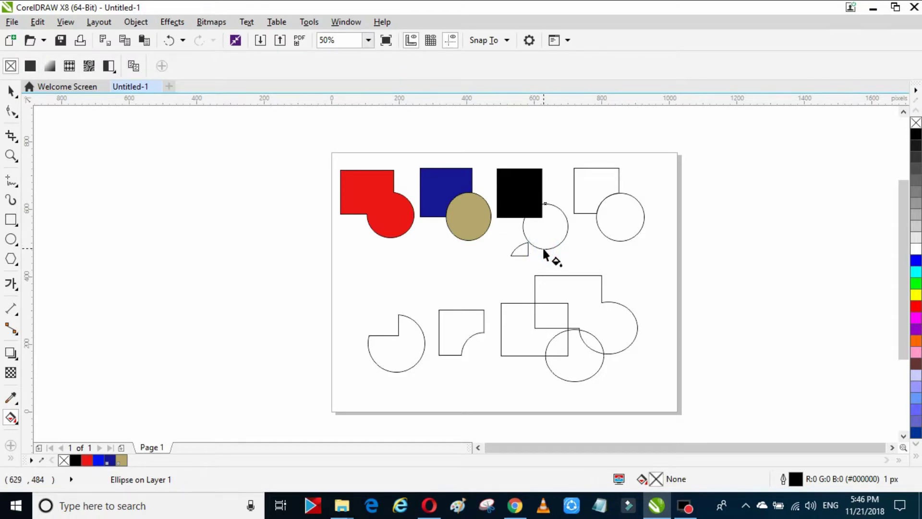
{"action": "left_click", "coordinate": [30, 66]}
{"action": "left_click", "coordinate": [153, 67]}
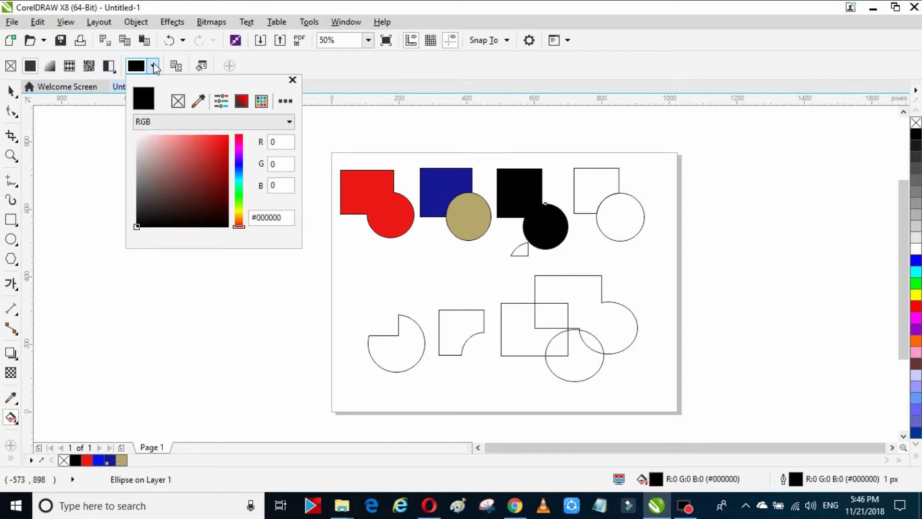
{"action": "left_click", "coordinate": [213, 142]}
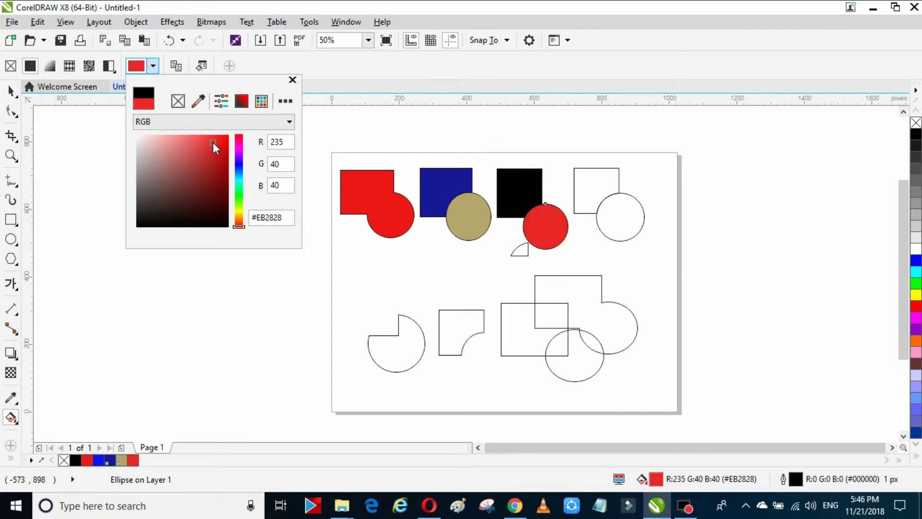
Fill the small intersection piece below the third upper pair with the uniform green #0AF515.
{"action": "left_click", "coordinate": [521, 255]}
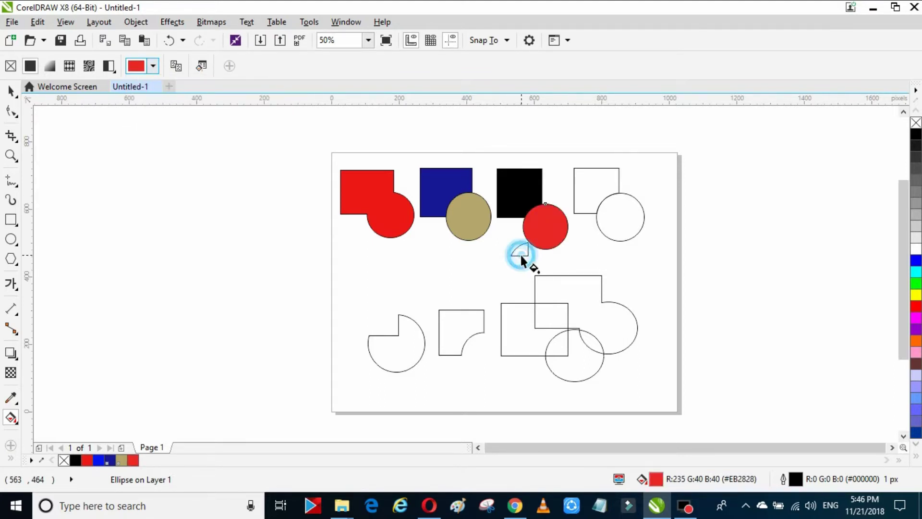
{"action": "left_click", "coordinate": [30, 66]}
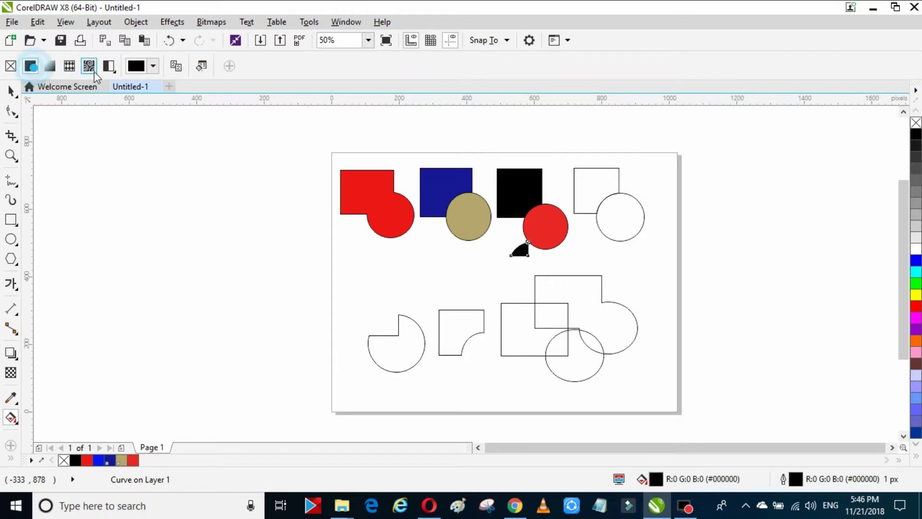
{"action": "left_click", "coordinate": [155, 66]}
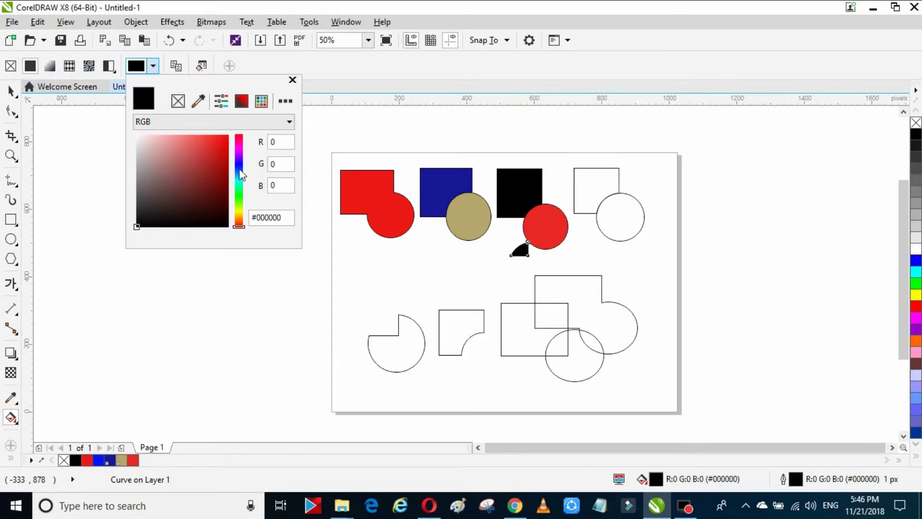
{"action": "left_click", "coordinate": [239, 195]}
{"action": "left_click", "coordinate": [225, 139]}
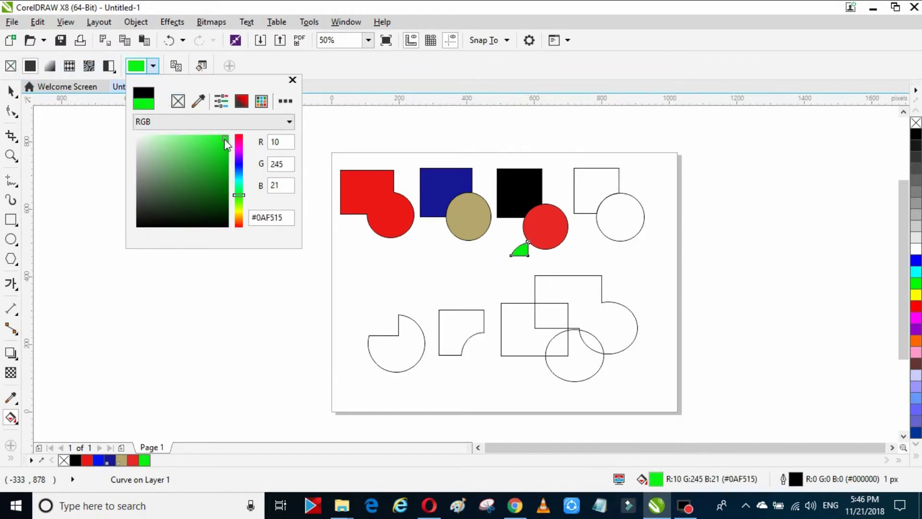
Fill the fourth rectangle in the upper row with the uniform red #F00C0C.
{"action": "left_click", "coordinate": [609, 174]}
{"action": "left_click", "coordinate": [604, 168]}
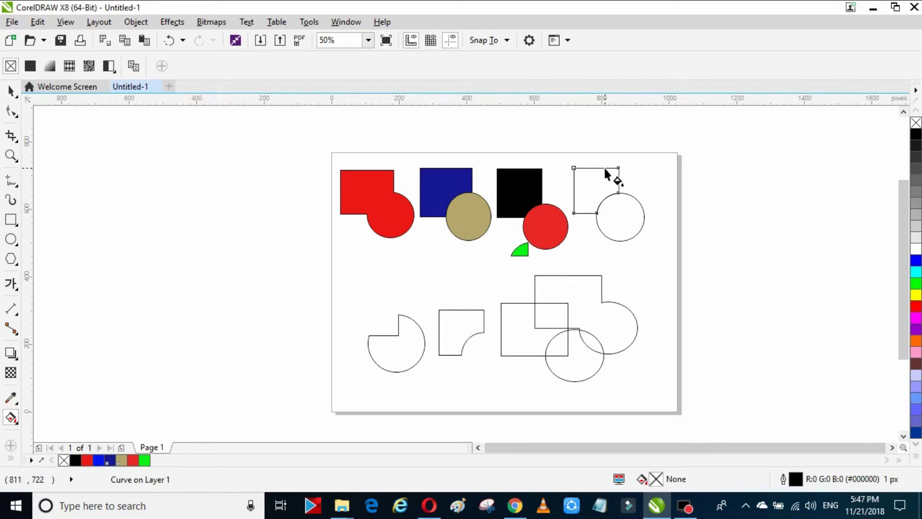
{"action": "left_click", "coordinate": [34, 67]}
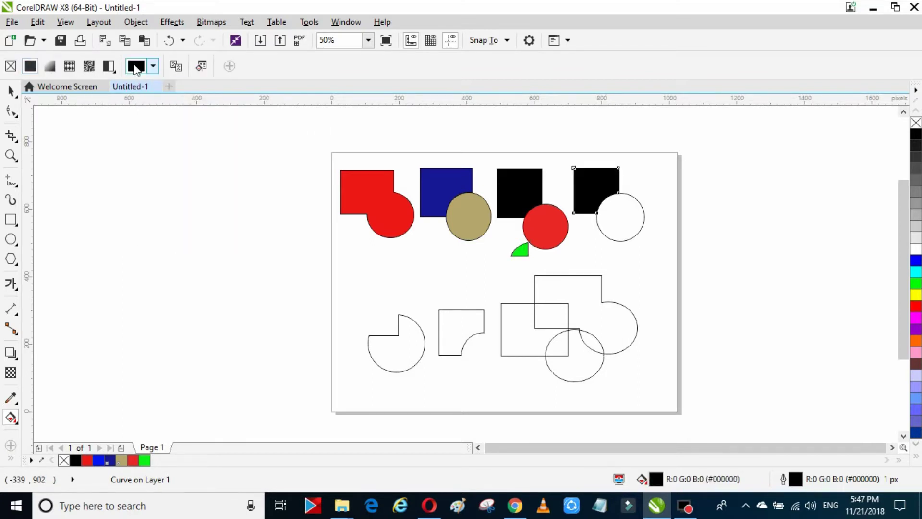
{"action": "left_click", "coordinate": [153, 67]}
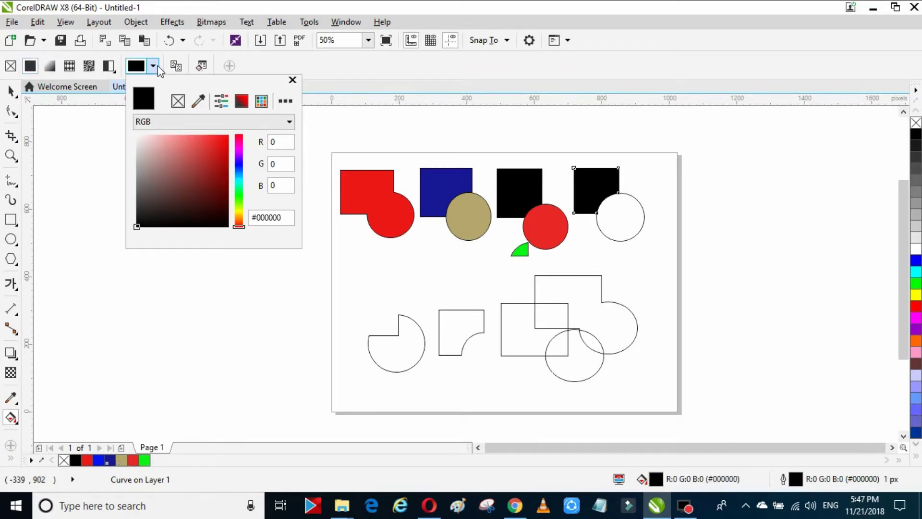
{"action": "left_click", "coordinate": [224, 140]}
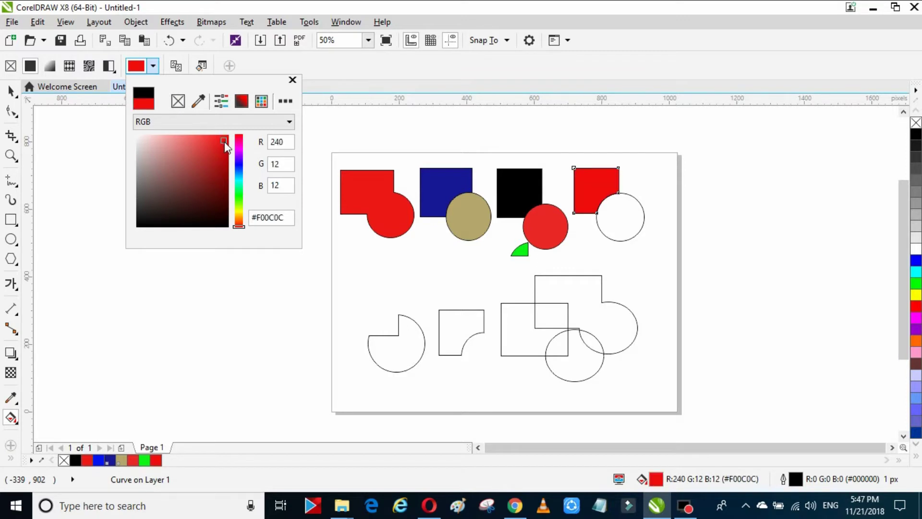
Try fountain, vector pattern, two-color pattern and bitmap pattern fills on the circle beside the fourth upper rectangle.
{"action": "left_click", "coordinate": [608, 236]}
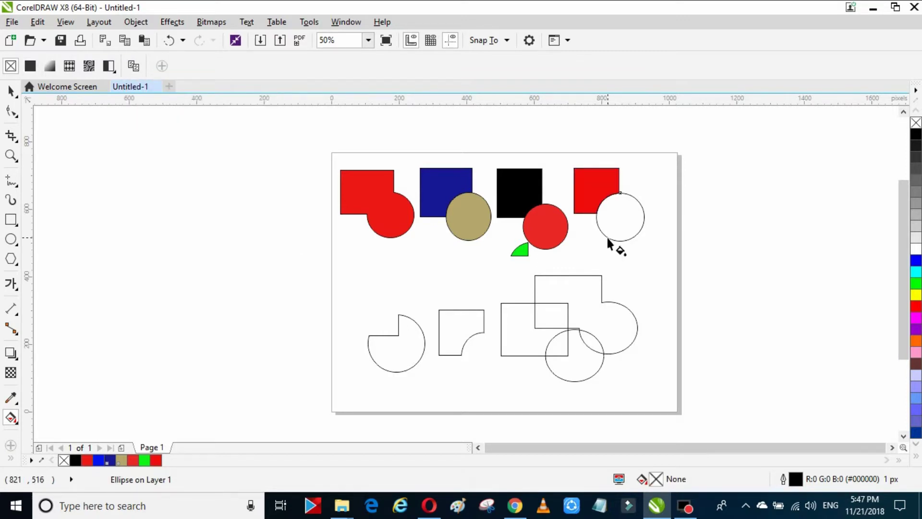
{"action": "left_click_drag", "start_coordinate": [609, 244], "coordinate": [659, 232]}
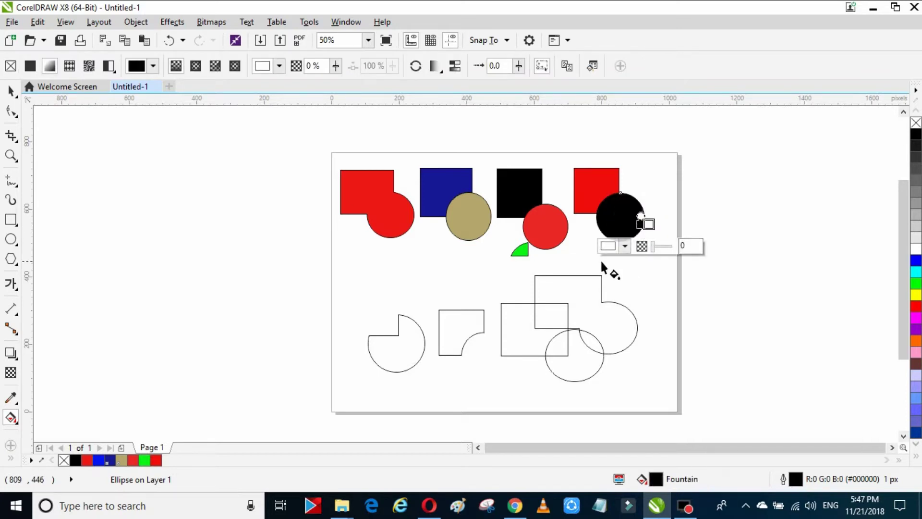
{"action": "left_click", "coordinate": [69, 65]}
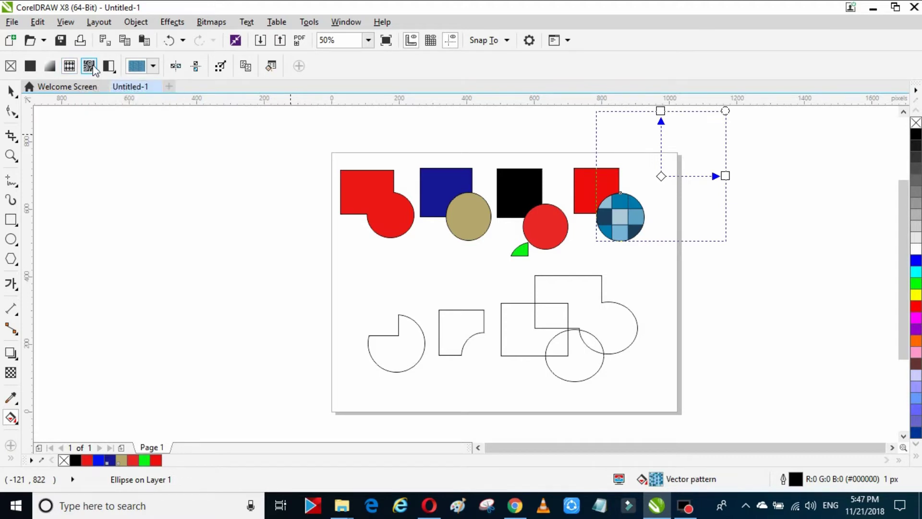
{"action": "left_click", "coordinate": [107, 67]}
{"action": "left_click", "coordinate": [110, 69]}
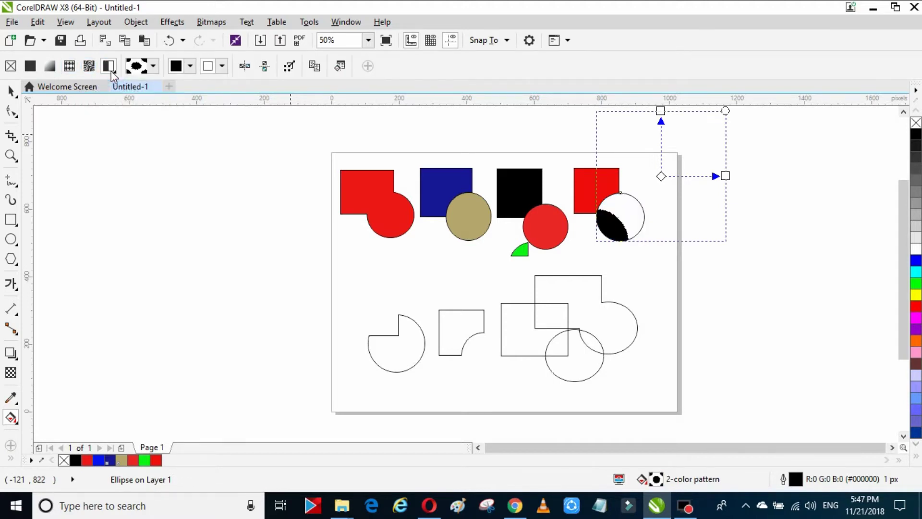
{"action": "left_click", "coordinate": [86, 66]}
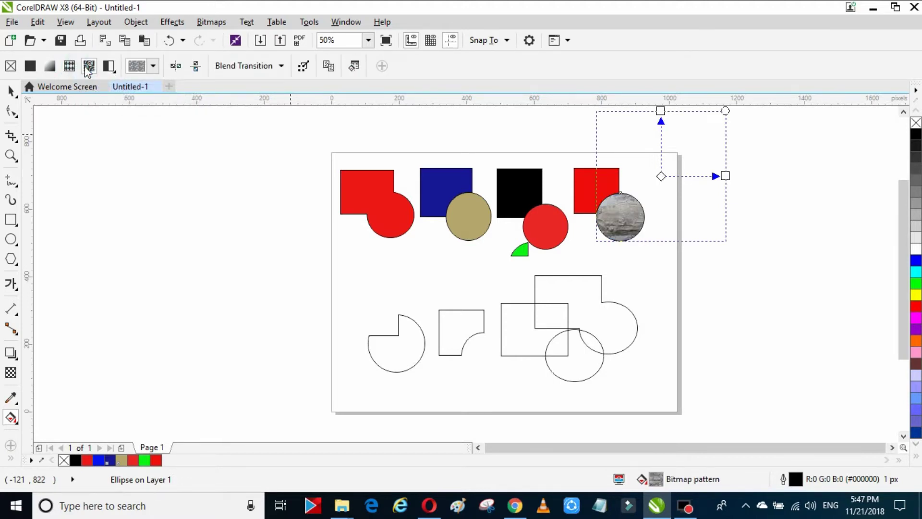
Look through the Personal, Upvotes and Content Exchange libraries for bitmap pattern fills.
{"action": "left_click", "coordinate": [152, 69]}
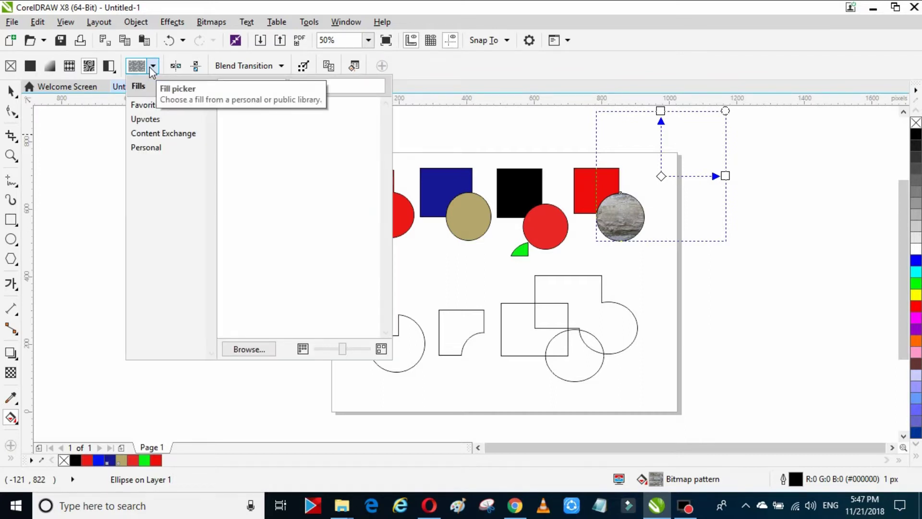
{"action": "left_click", "coordinate": [159, 148]}
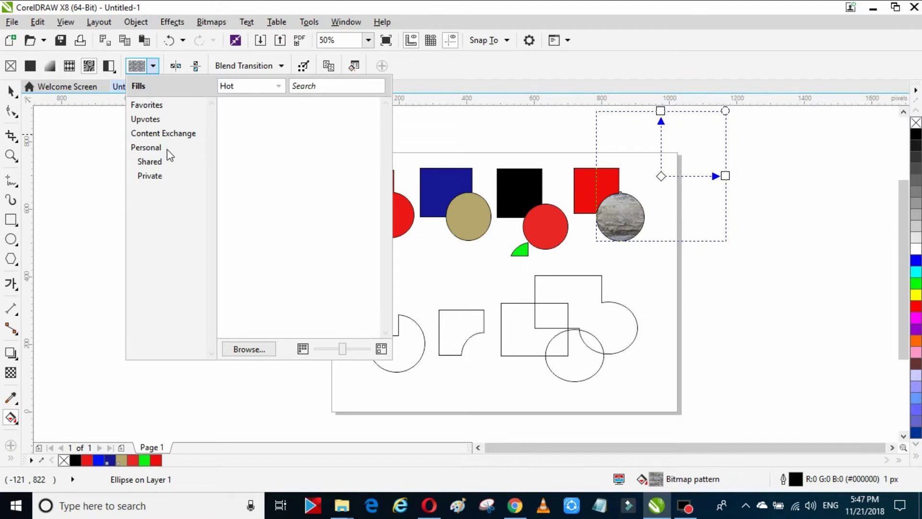
{"action": "left_click", "coordinate": [148, 120]}
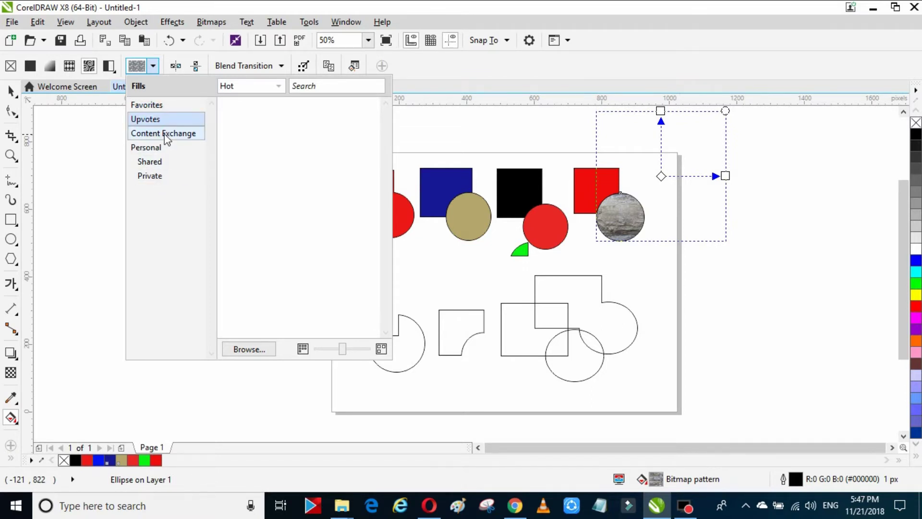
{"action": "left_click", "coordinate": [164, 135]}
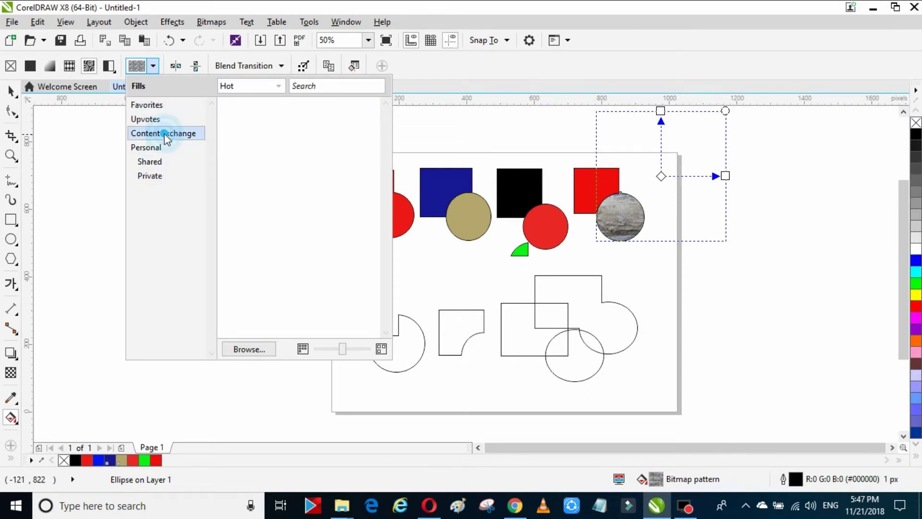
Fill the fourth upper circle with the Retro Squares vector pattern from the Private fills, and deselect it.
{"action": "left_click", "coordinate": [70, 68]}
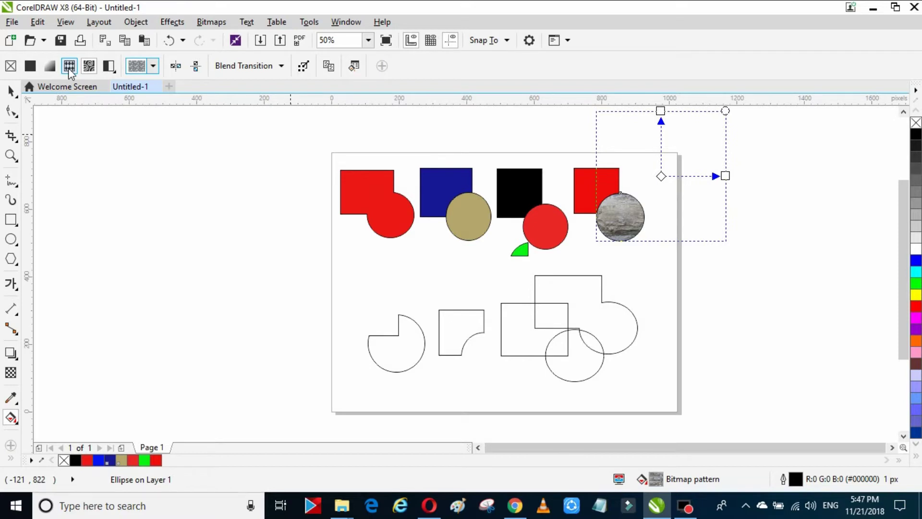
{"action": "left_click", "coordinate": [69, 67]}
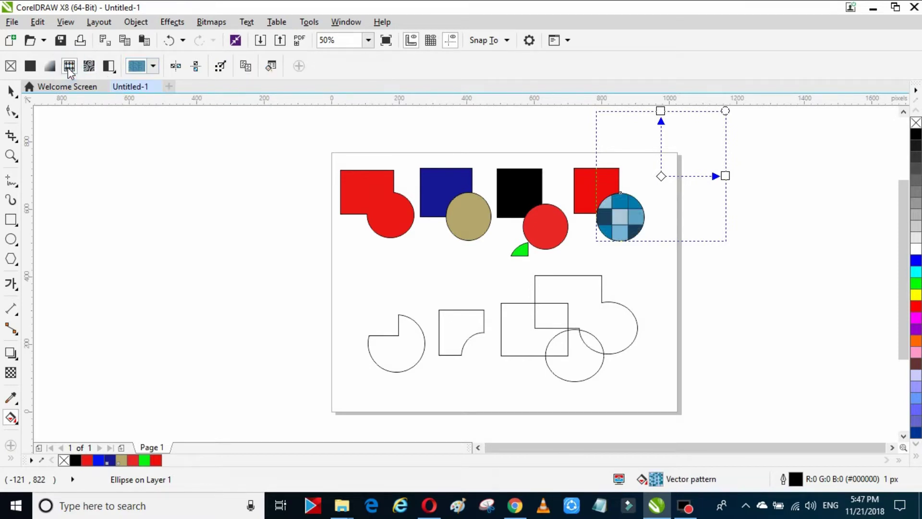
{"action": "left_click", "coordinate": [153, 67]}
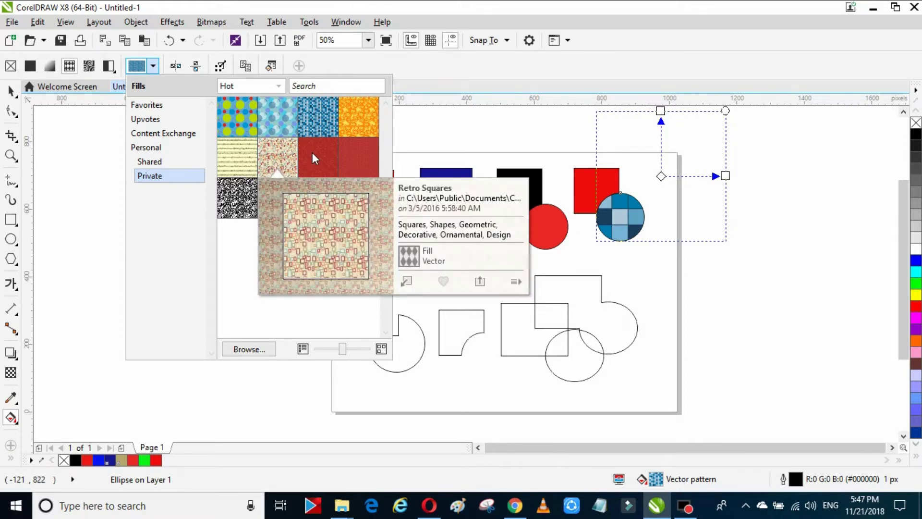
{"action": "double_click", "coordinate": [278, 162]}
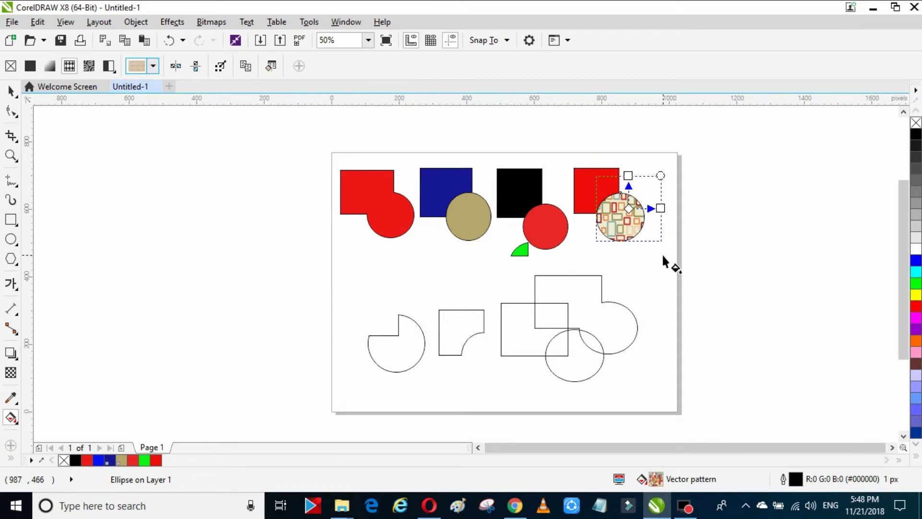
{"action": "left_click", "coordinate": [650, 258]}
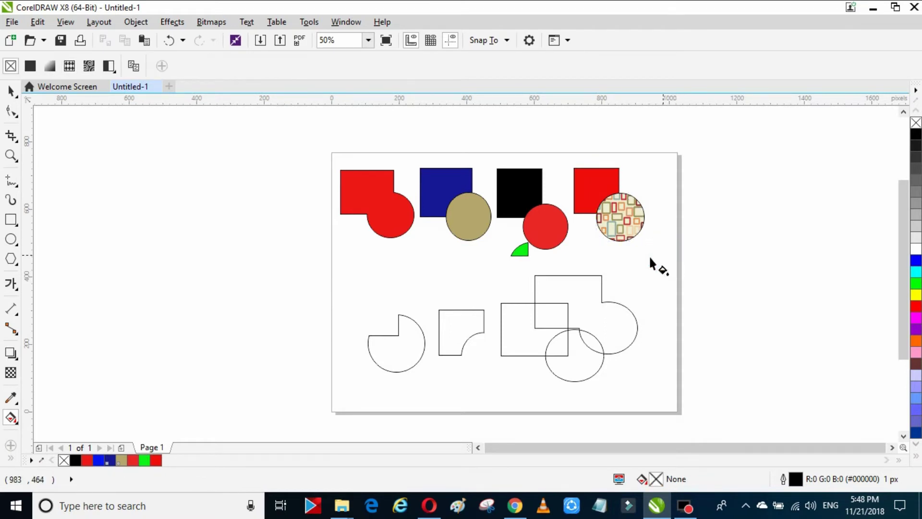
Apply a linear fountain fill to the first notched circle in the lower row, and angle its gradient diagonally toward the lower right.
{"action": "left_click", "coordinate": [399, 318]}
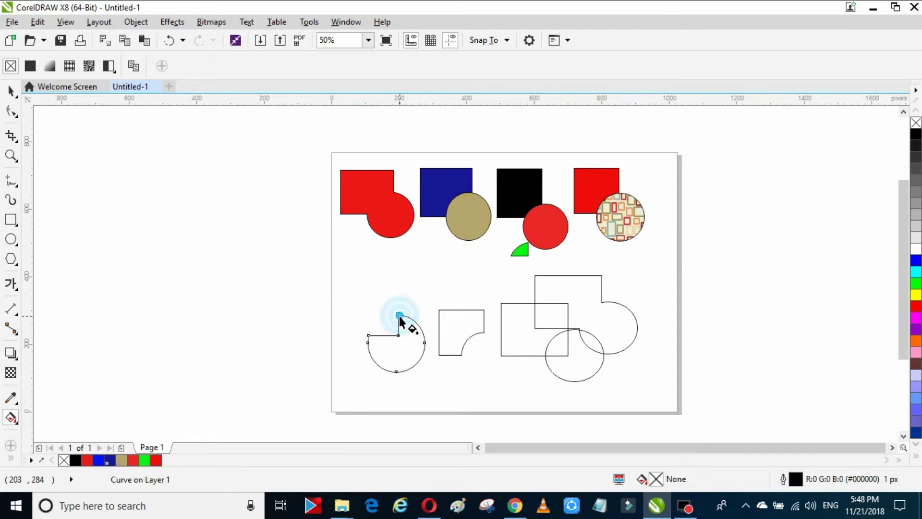
{"action": "left_click", "coordinate": [51, 67]}
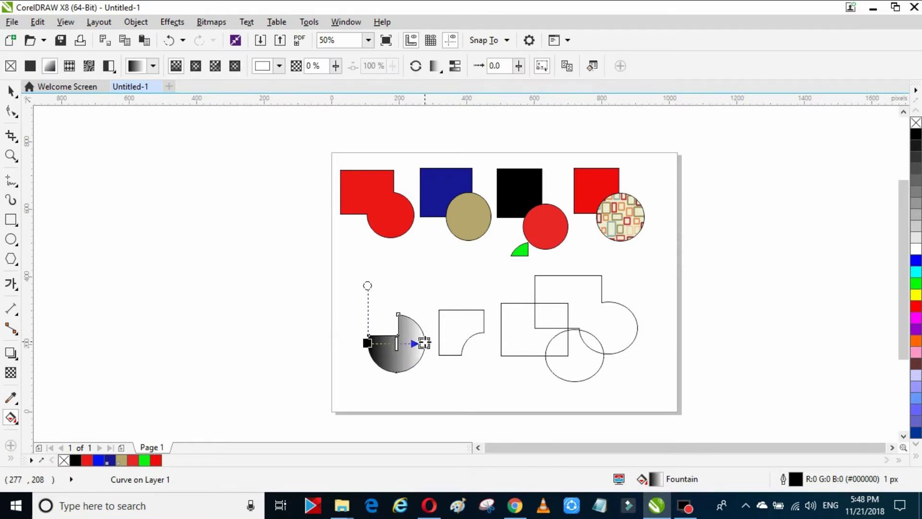
{"action": "left_click_drag", "start_coordinate": [425, 343], "coordinate": [412, 360]}
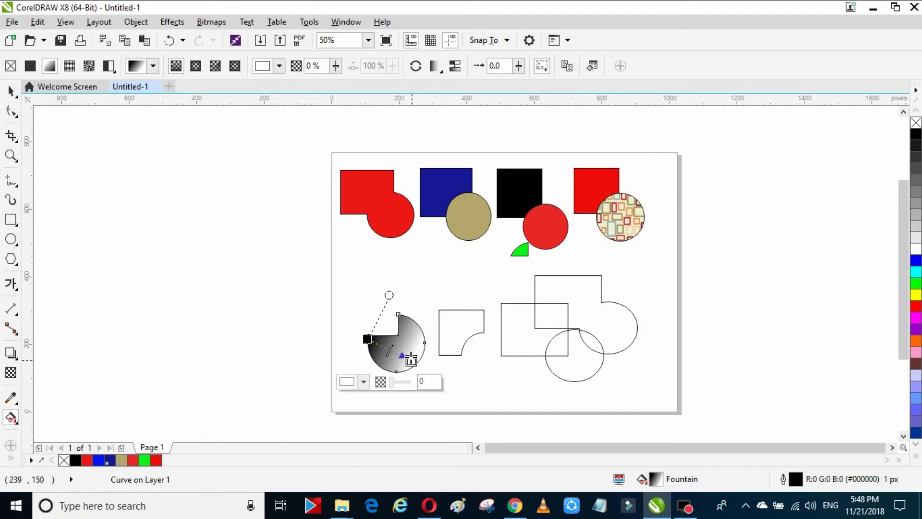
Set the start color of the notched circle's fountain fill to blue #1D0FDB.
{"action": "left_click", "coordinate": [367, 339]}
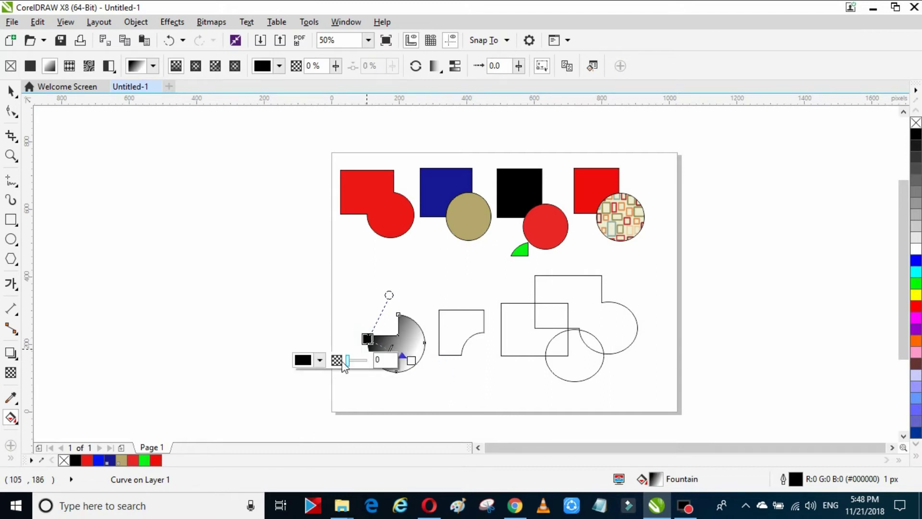
{"action": "left_click", "coordinate": [320, 360]}
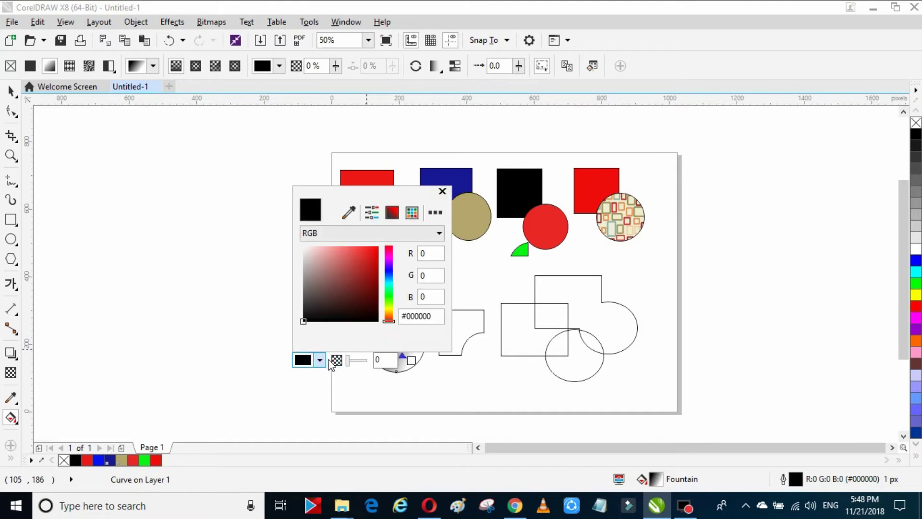
{"action": "left_click", "coordinate": [389, 270]}
{"action": "left_click", "coordinate": [372, 258]}
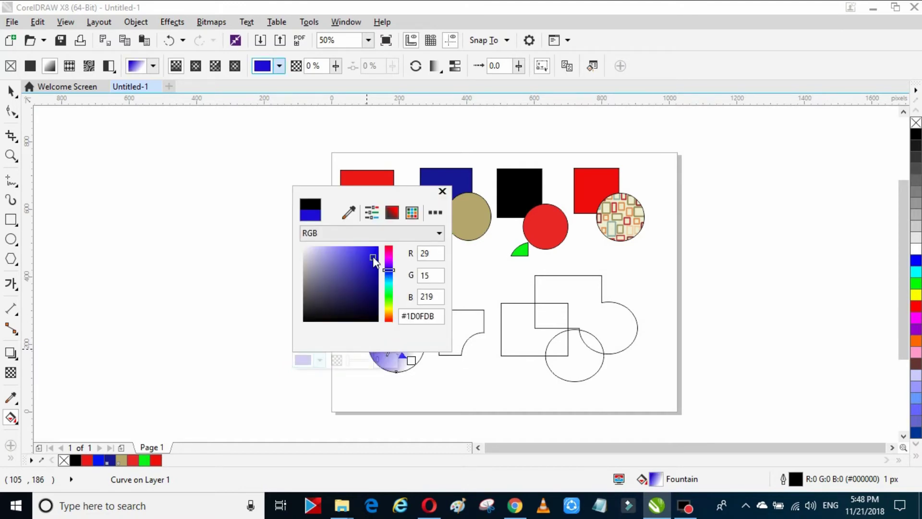
{"action": "left_click", "coordinate": [443, 191]}
Apply a two-color pattern fill to the second lower shape, the square with the curved cutout.
{"action": "left_click", "coordinate": [446, 317]}
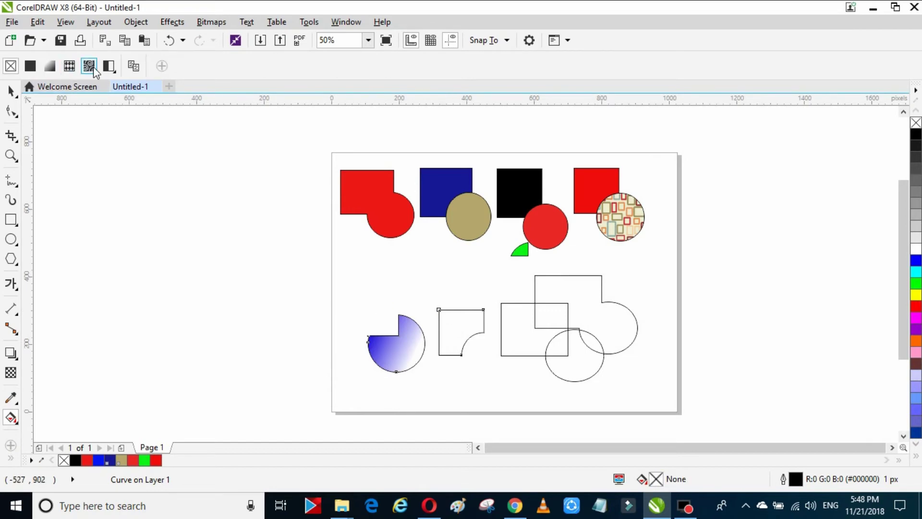
{"action": "left_click", "coordinate": [110, 67]}
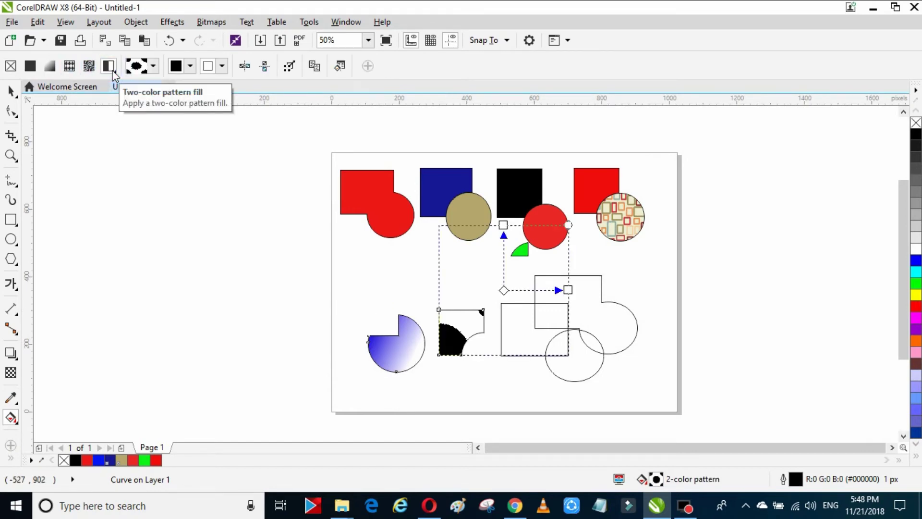
Switch the curved-cutout square's two-color fill to the concentric-squares pattern, center its tile on the shape and shrink it to about the shape's size.
{"action": "left_click", "coordinate": [153, 66]}
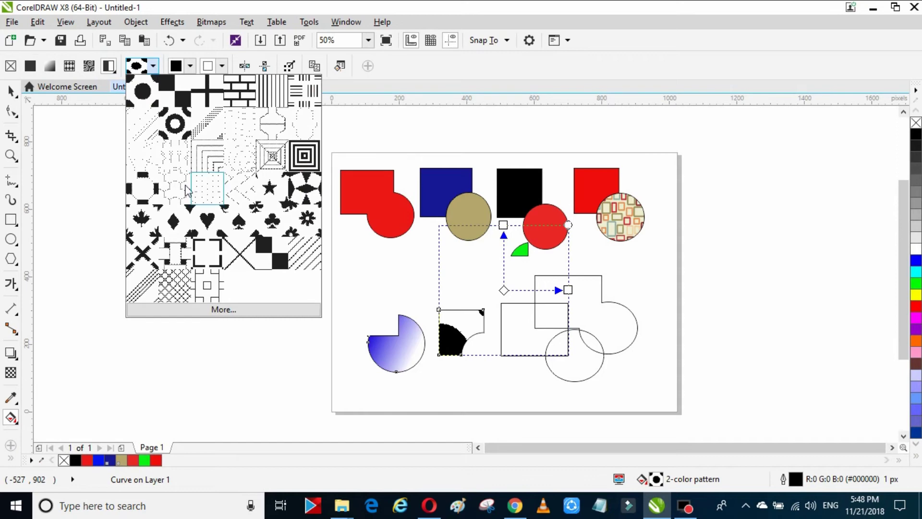
{"action": "left_click", "coordinate": [302, 156]}
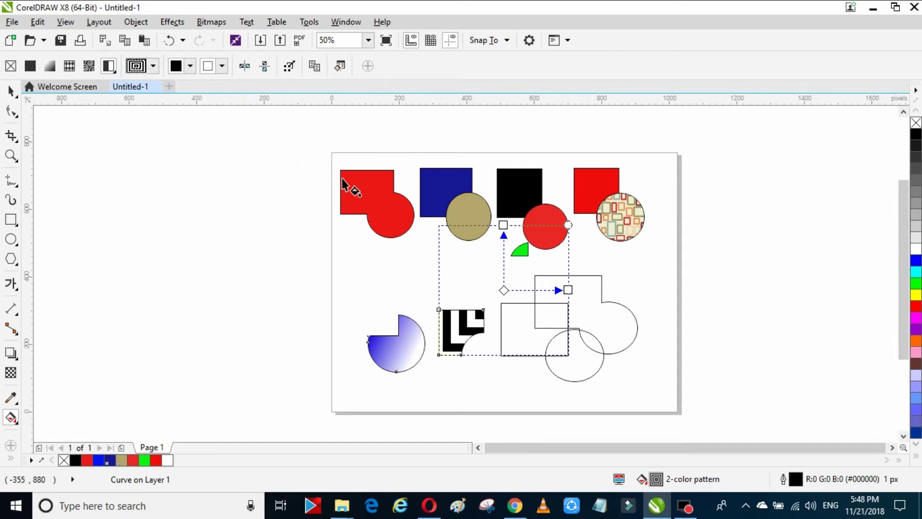
{"action": "left_click_drag", "start_coordinate": [504, 290], "coordinate": [461, 328]}
{"action": "left_click_drag", "start_coordinate": [526, 327], "coordinate": [481, 327]}
{"action": "left_click_drag", "start_coordinate": [461, 262], "coordinate": [461, 294]}
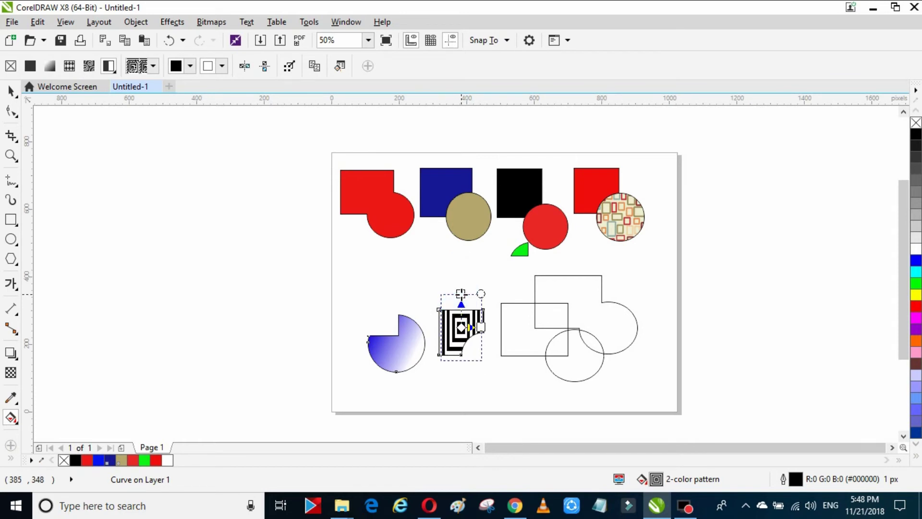
{"action": "left_click", "coordinate": [506, 367]}
Cycle the lower rectangle through uniform, fountain and vector pattern fills, ending with a bitmap pattern fill.
{"action": "left_click", "coordinate": [520, 354]}
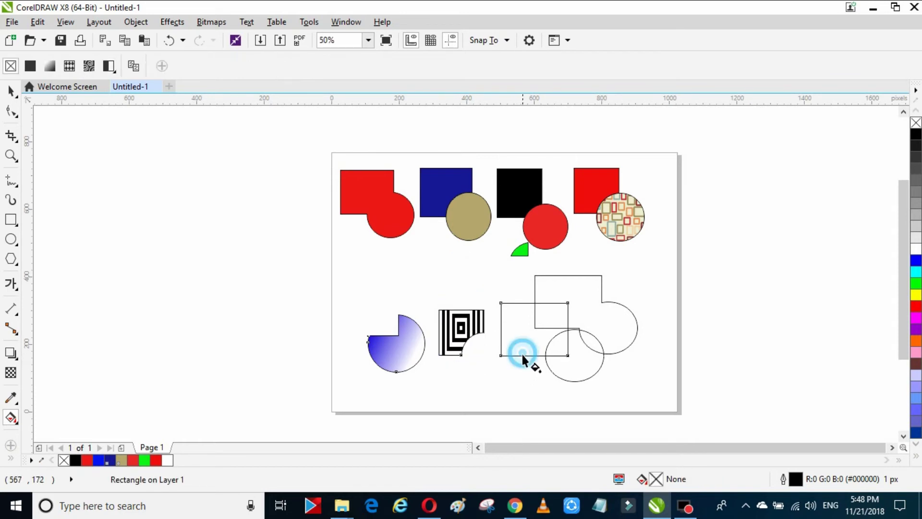
{"action": "left_click", "coordinate": [30, 66]}
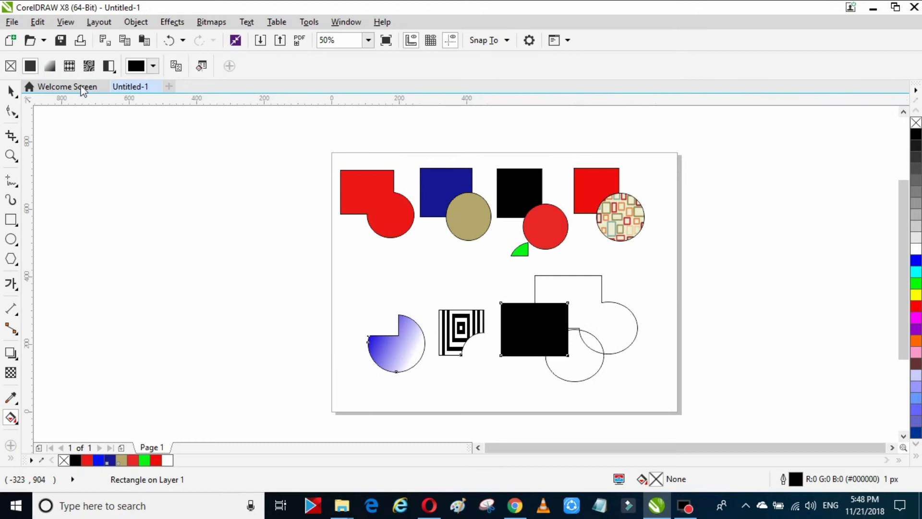
{"action": "left_click", "coordinate": [50, 66]}
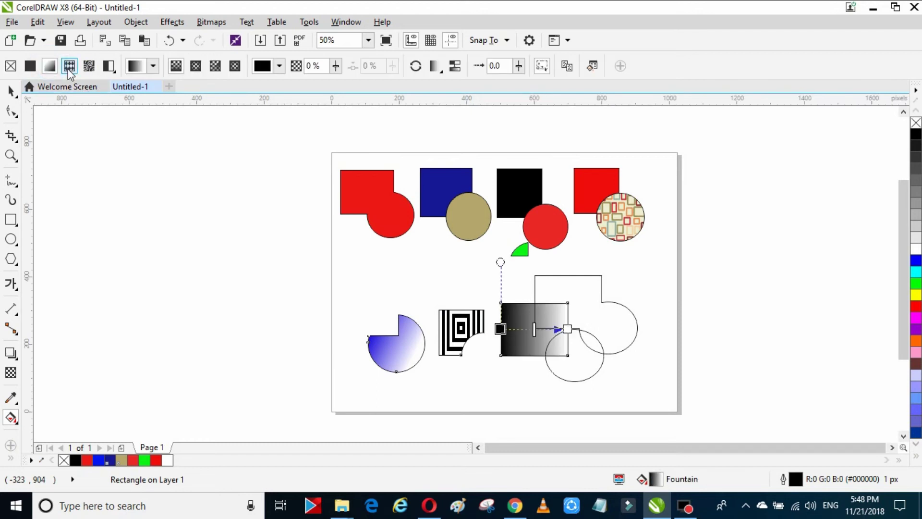
{"action": "left_click", "coordinate": [69, 66]}
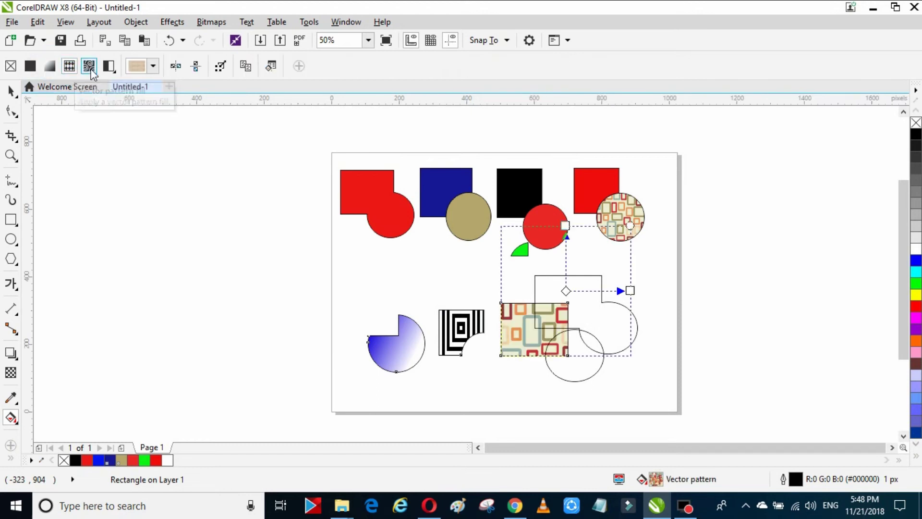
{"action": "left_click", "coordinate": [89, 67]}
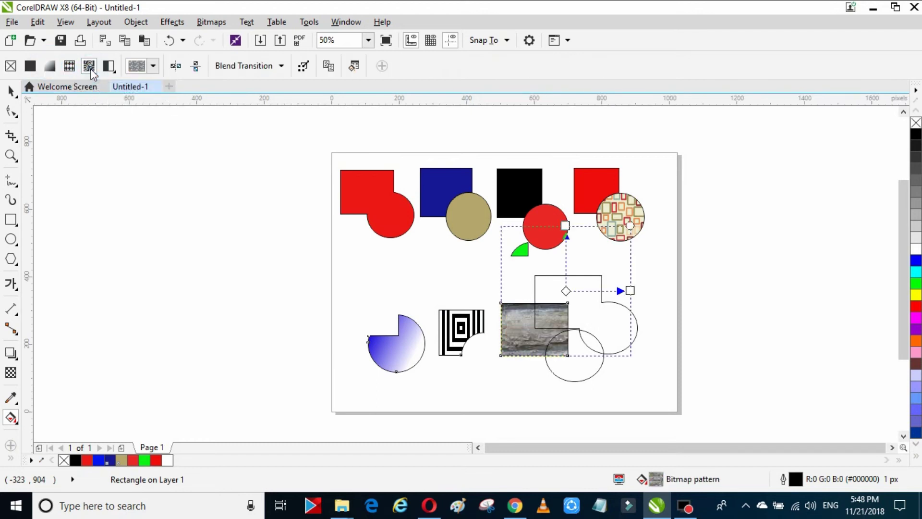
{"action": "left_click", "coordinate": [153, 66]}
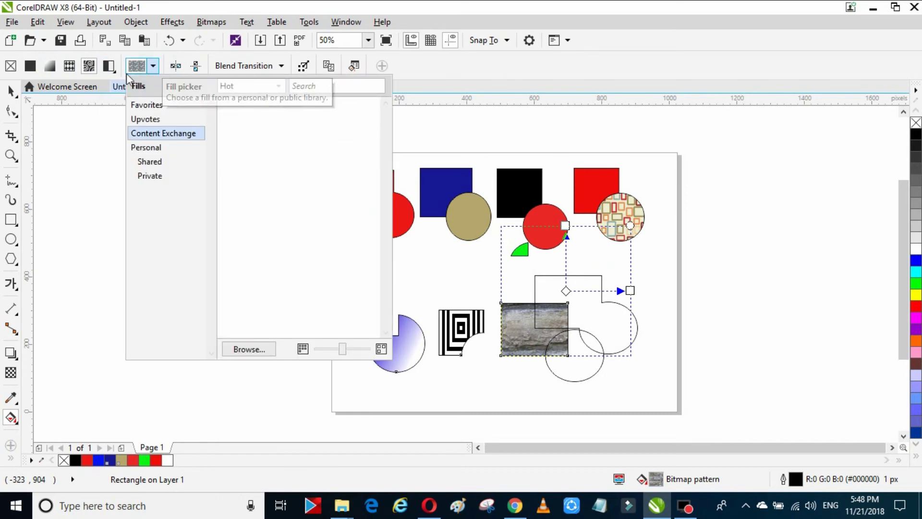
{"action": "left_click", "coordinate": [94, 71]}
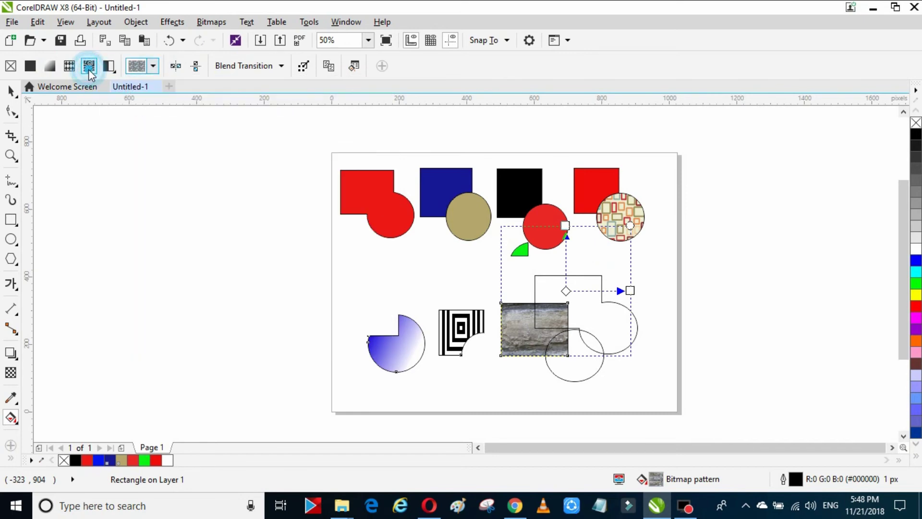
Apply a uniform fill in green #2BE676 to the merged boundary shape overlapping the lower rectangle.
{"action": "left_click", "coordinate": [623, 346]}
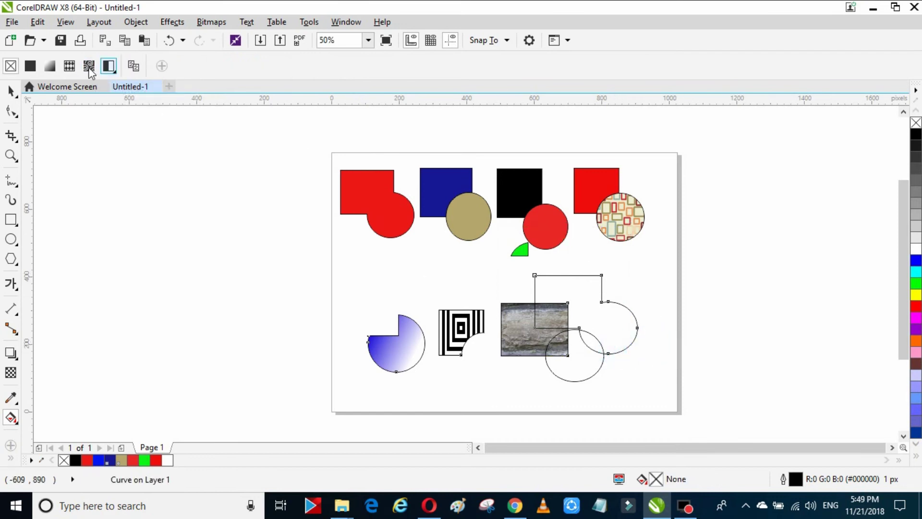
{"action": "left_click", "coordinate": [38, 69]}
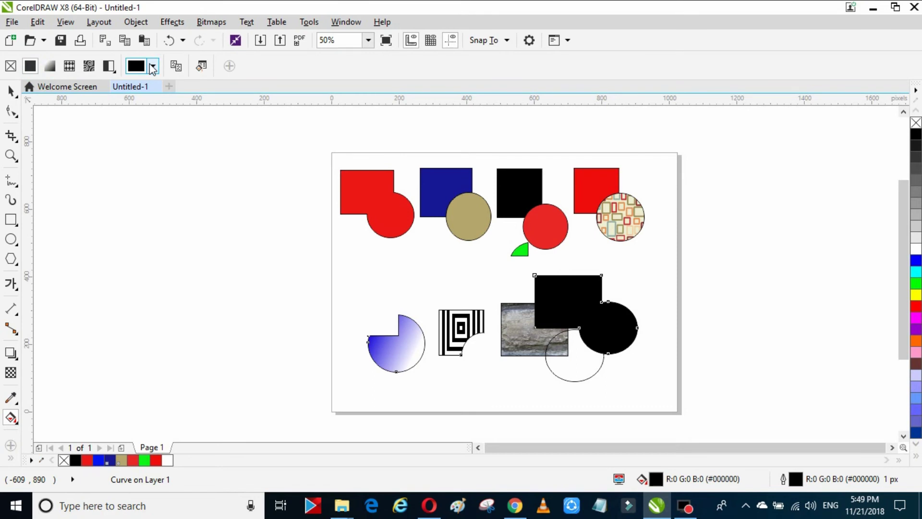
{"action": "left_click", "coordinate": [153, 68]}
{"action": "left_click", "coordinate": [239, 190]}
{"action": "left_click", "coordinate": [210, 145]}
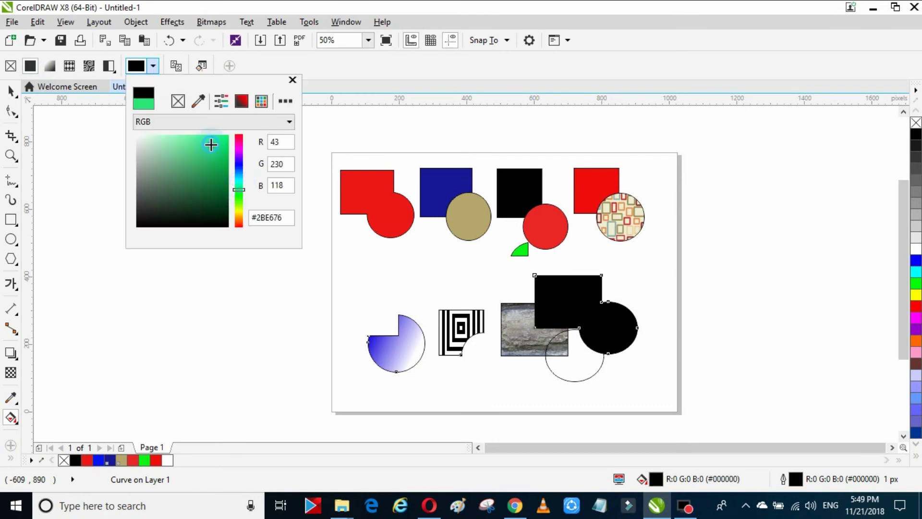
{"action": "left_click", "coordinate": [590, 373]}
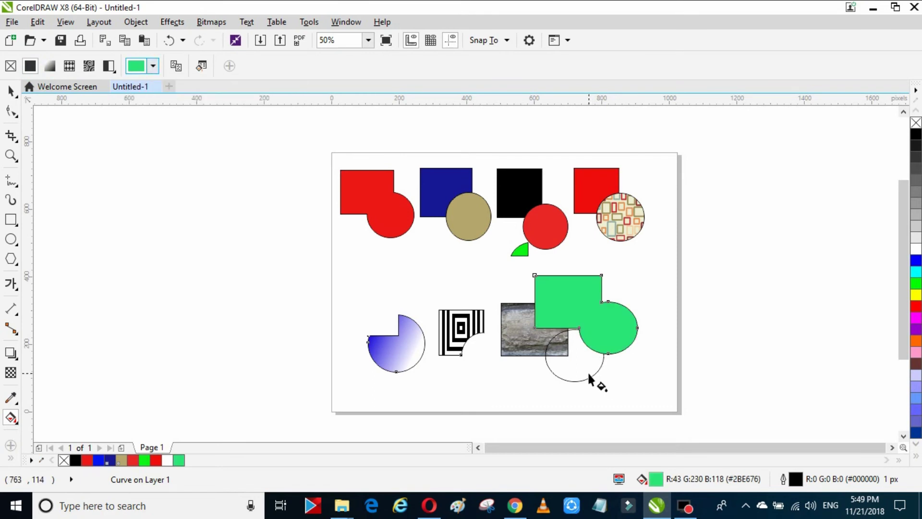
Apply a linear fountain fill to the lower ellipse, set its start color to red, and deselect it.
{"action": "left_click", "coordinate": [584, 378]}
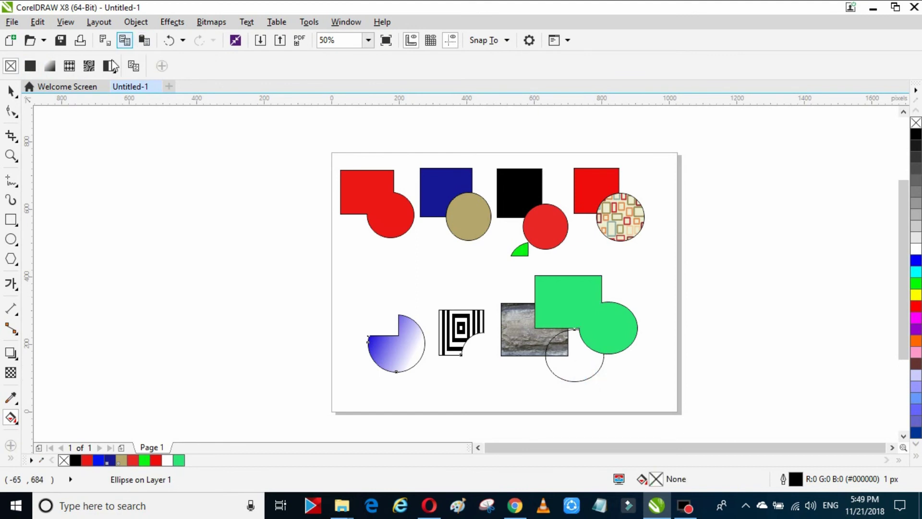
{"action": "left_click", "coordinate": [49, 66]}
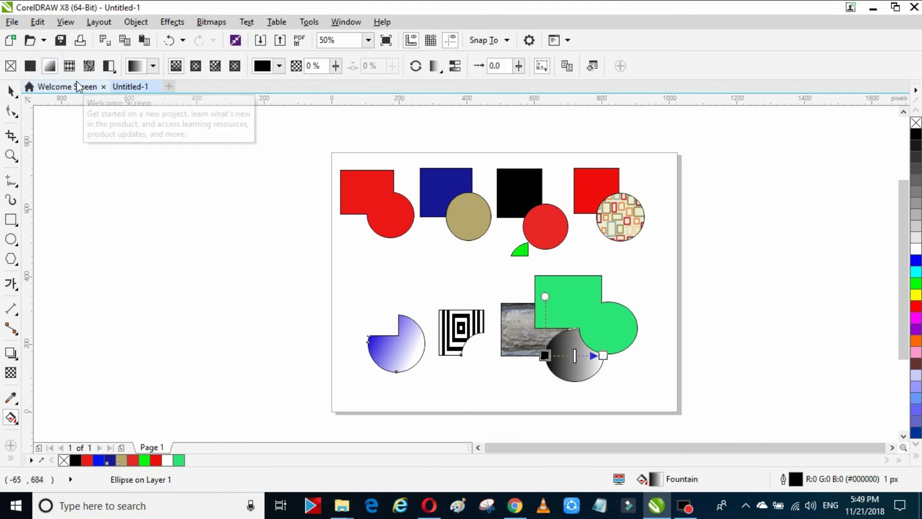
{"action": "left_click", "coordinate": [545, 356]}
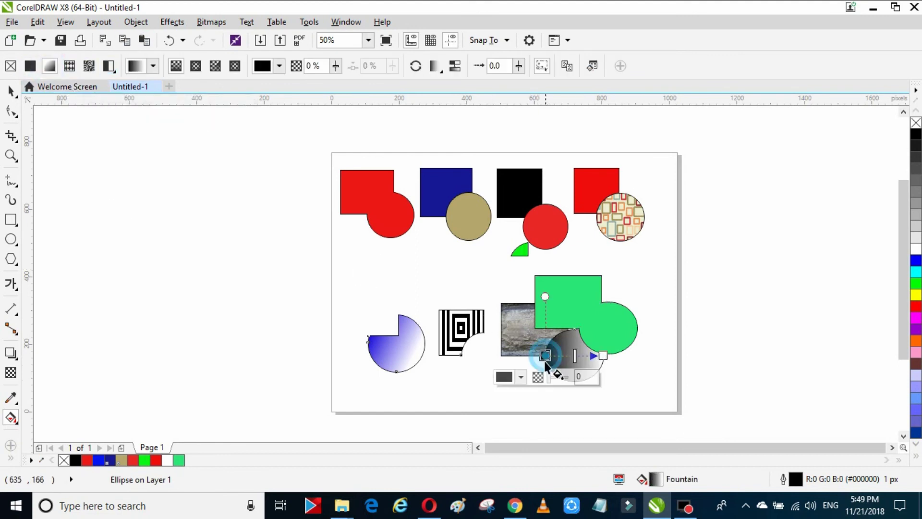
{"action": "left_click", "coordinate": [521, 376]}
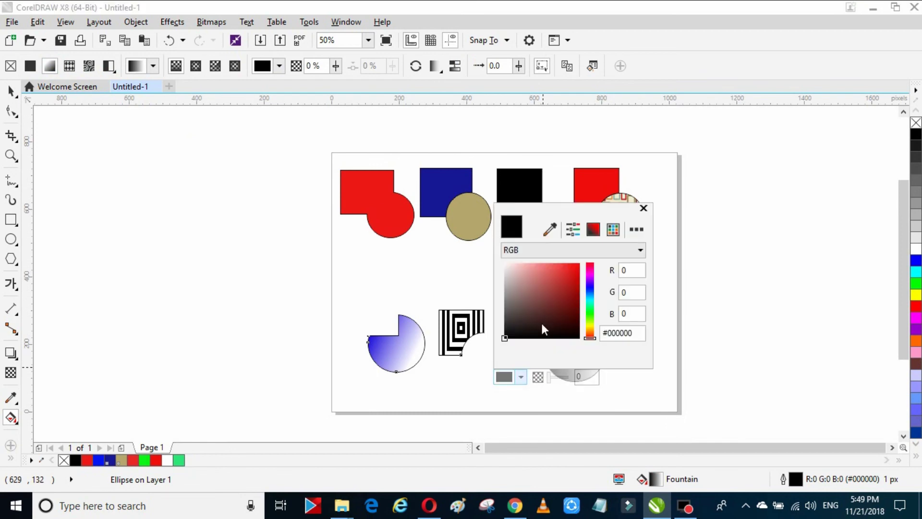
{"action": "left_click", "coordinate": [578, 281]}
{"action": "left_click", "coordinate": [683, 251]}
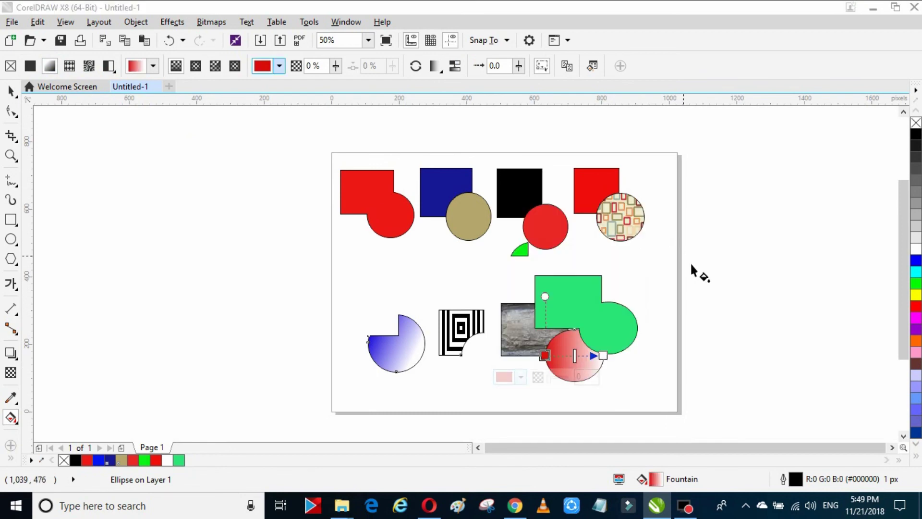
{"action": "left_click", "coordinate": [743, 228]}
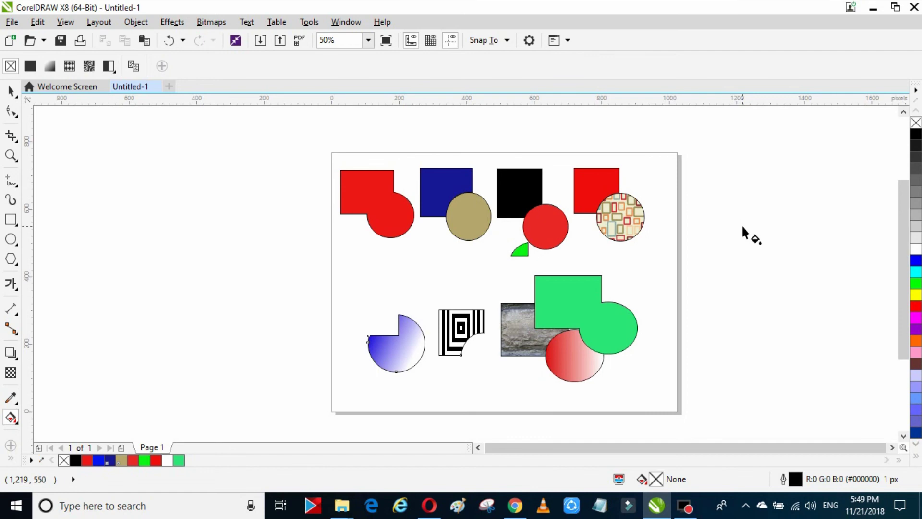